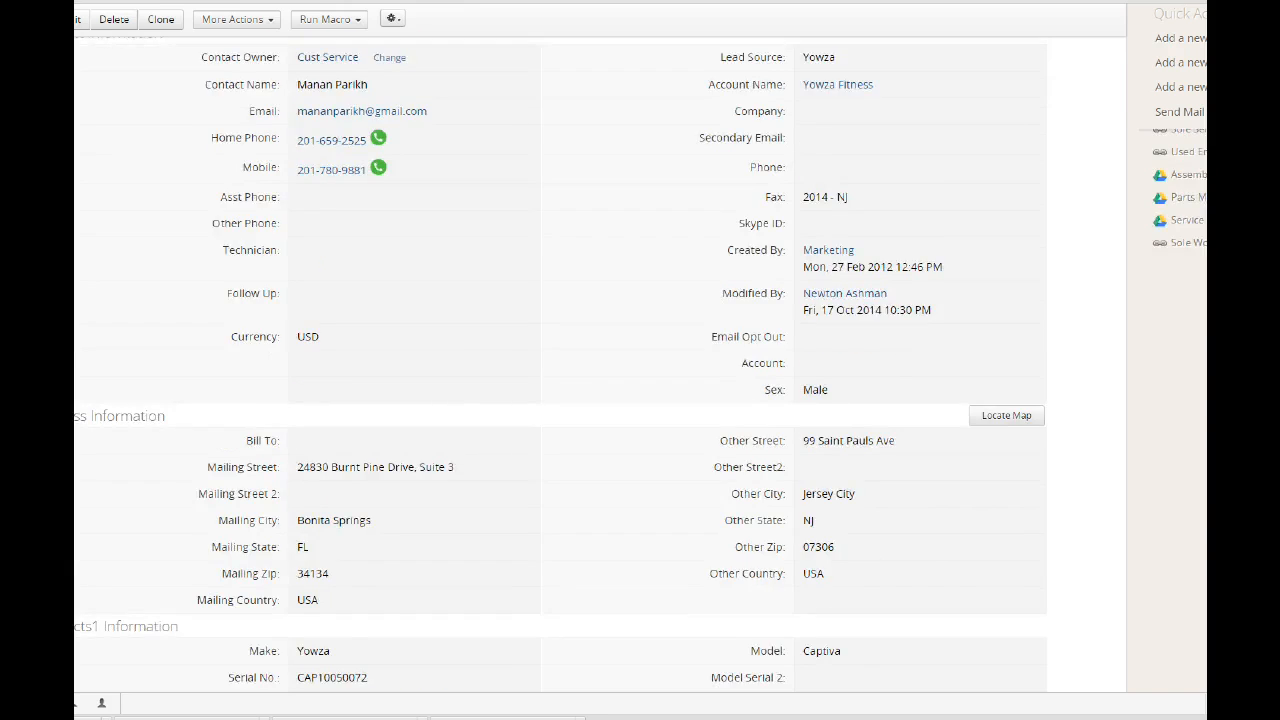
Step: Examine the Yowza Fitness contact record, including its addresses, product details, notes, closed activities and invoices
{"action": "scroll", "coordinate": [560, 364], "scroll_direction": "down", "scroll_amount": 3}
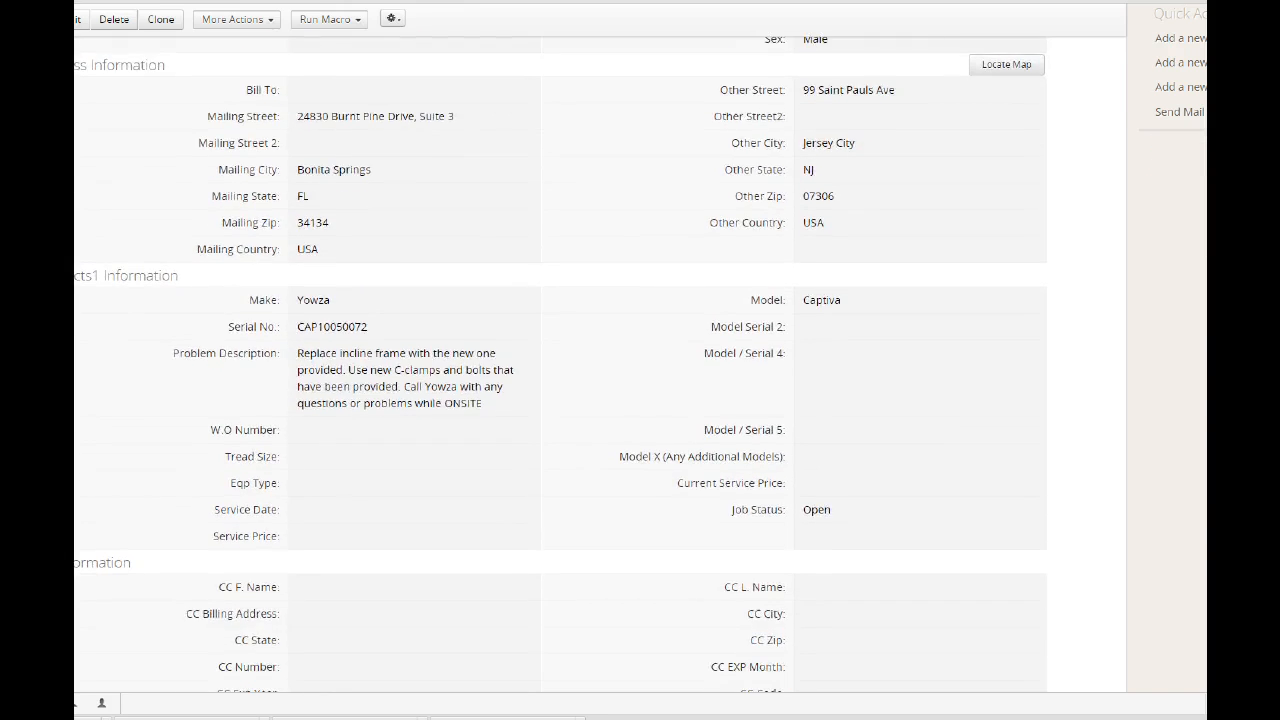
{"action": "scroll", "coordinate": [560, 364], "scroll_direction": "up", "scroll_amount": 1}
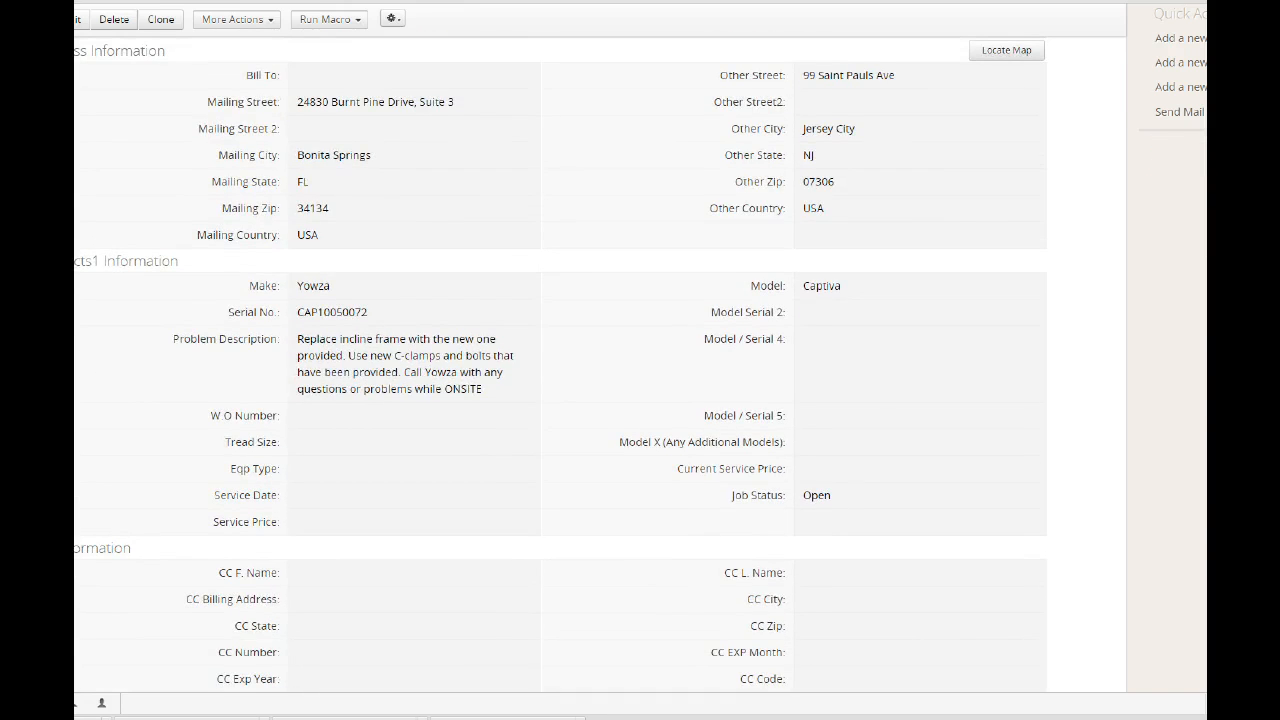
{"action": "scroll", "coordinate": [560, 364], "scroll_direction": "up", "scroll_amount": 6}
{"action": "left_click_drag", "start_coordinate": [881, 187], "coordinate": [795, 187]}
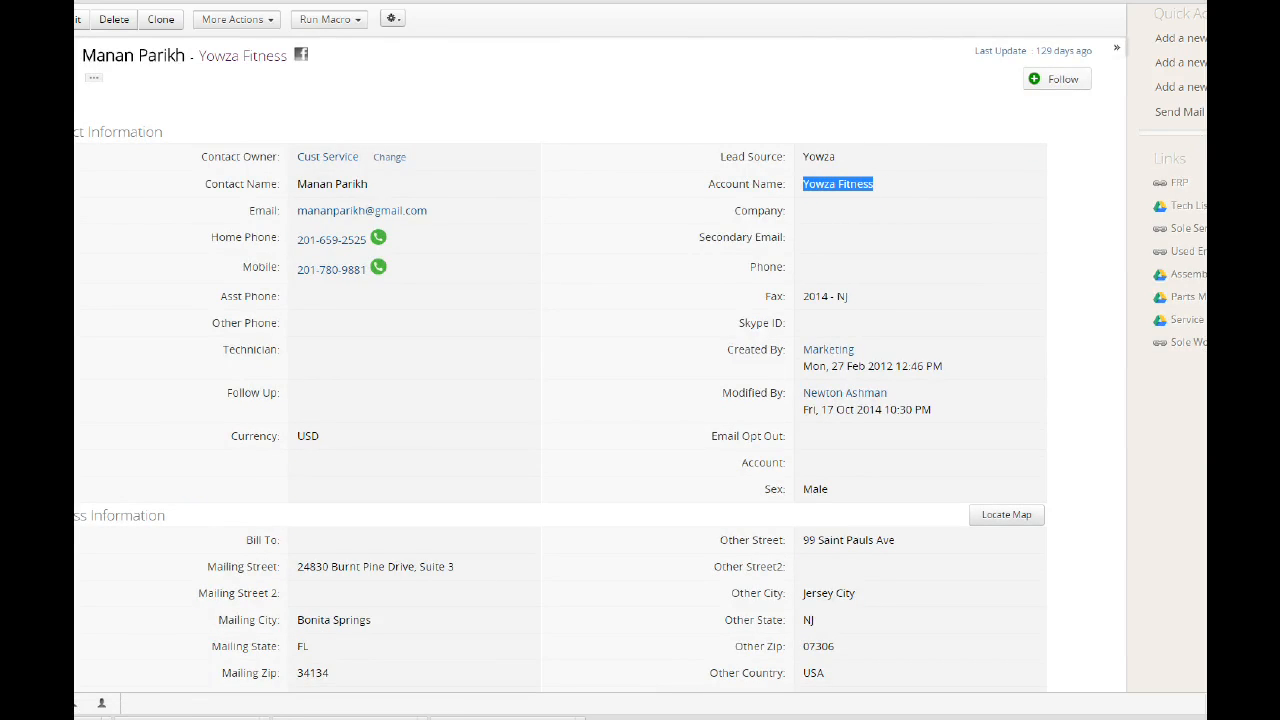
{"action": "scroll", "coordinate": [560, 364], "scroll_direction": "down", "scroll_amount": 15}
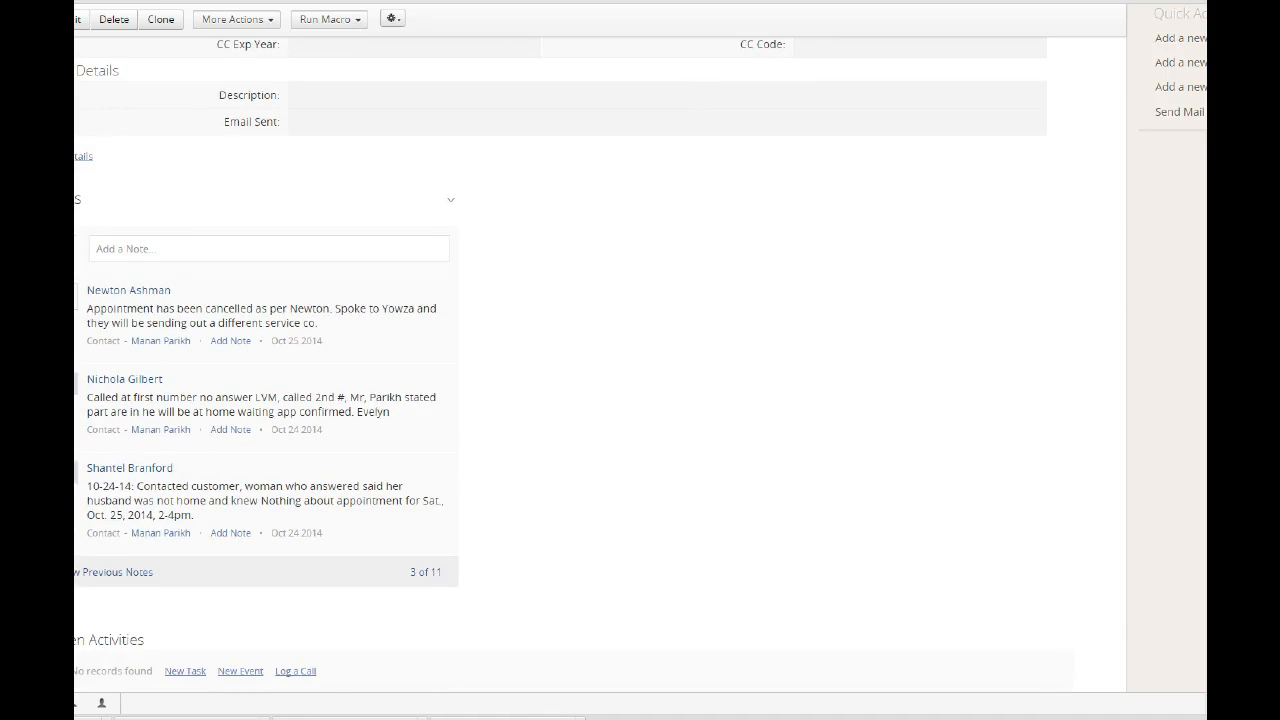
{"action": "scroll", "coordinate": [560, 364], "scroll_direction": "down", "scroll_amount": 2}
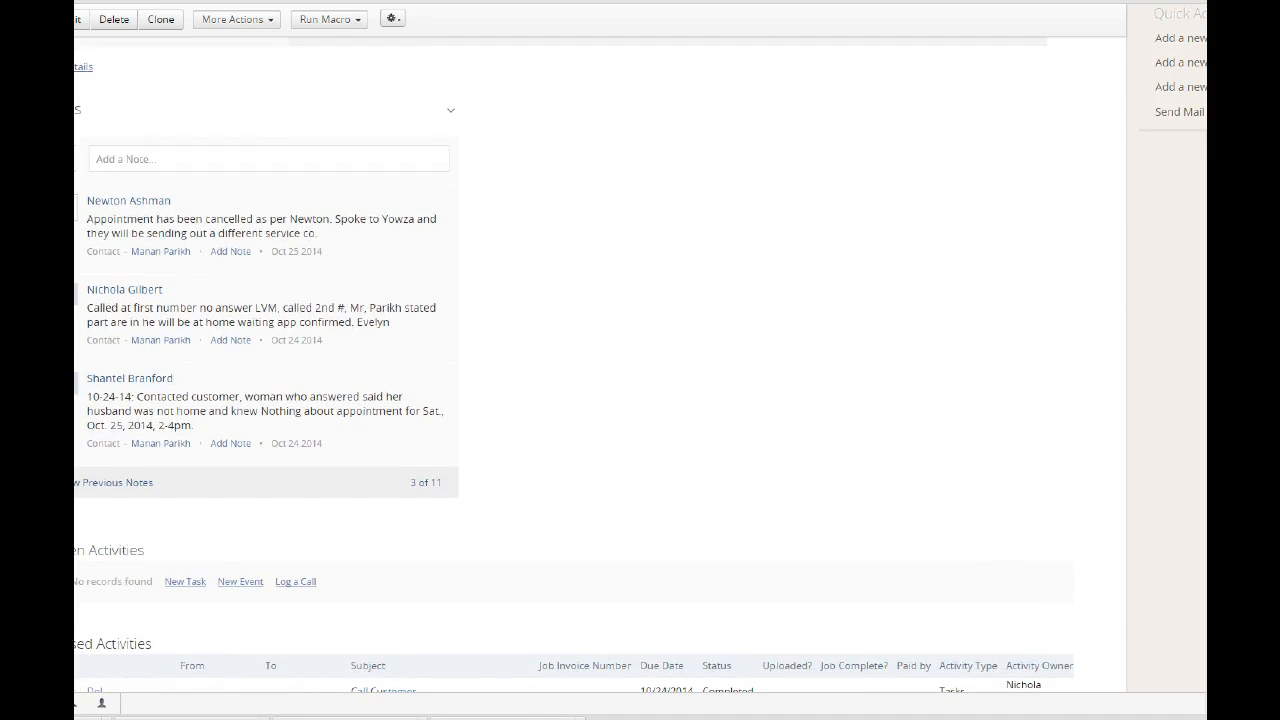
{"action": "scroll", "coordinate": [560, 364], "scroll_direction": "down", "scroll_amount": 6}
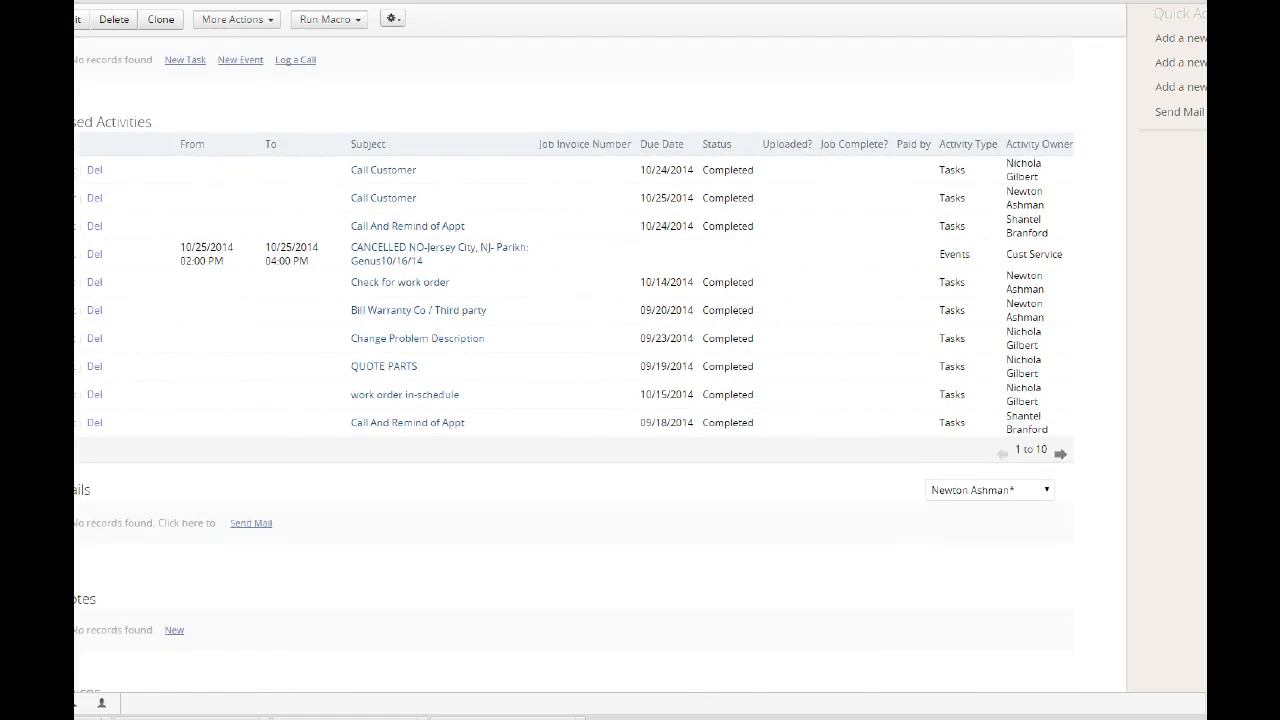
{"action": "scroll", "coordinate": [560, 364], "scroll_direction": "down", "scroll_amount": 1}
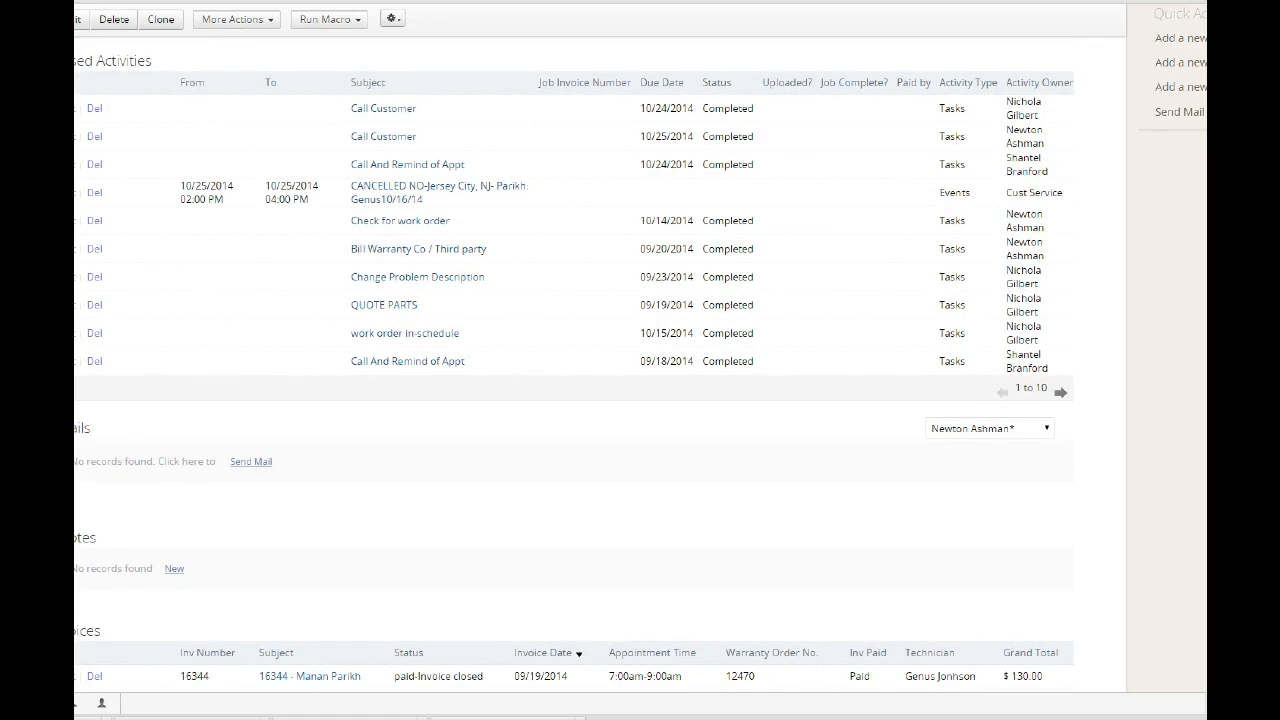
{"action": "scroll", "coordinate": [1120, 337], "scroll_direction": "down", "scroll_amount": 1}
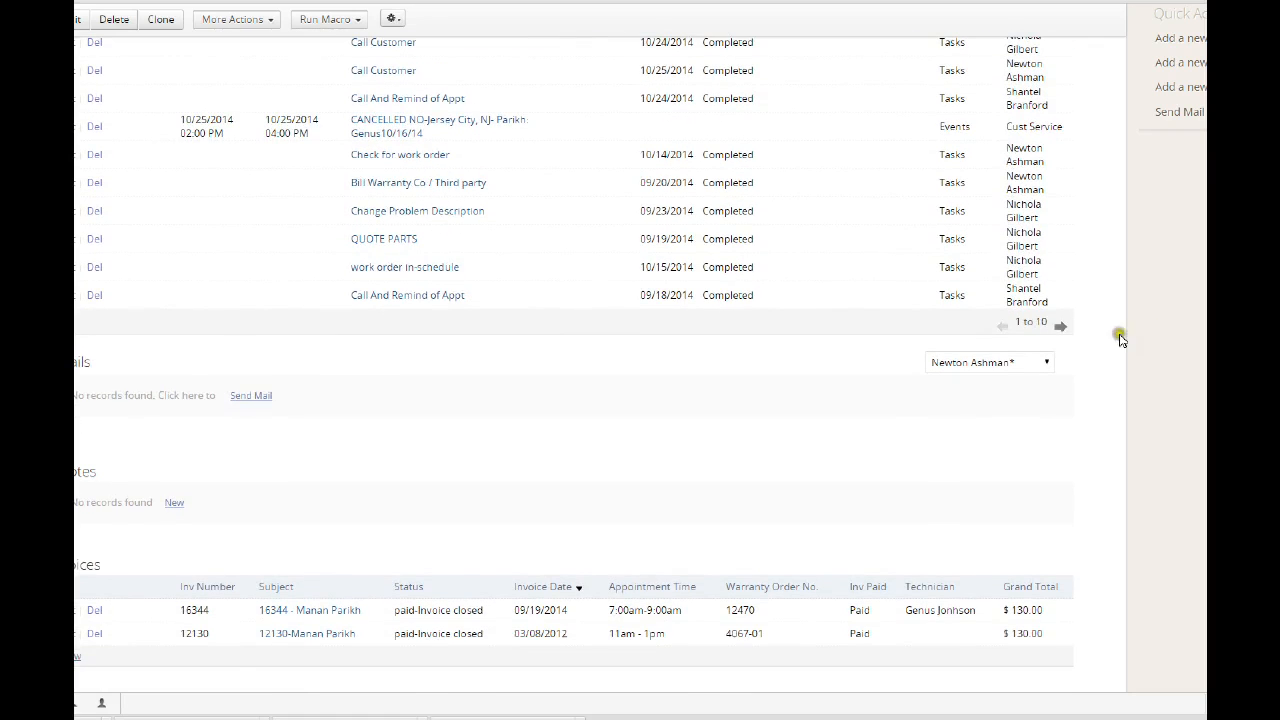
Step: Show the next page of the contact's closed activities and review the older events and tasks
{"action": "left_click", "coordinate": [1062, 326]}
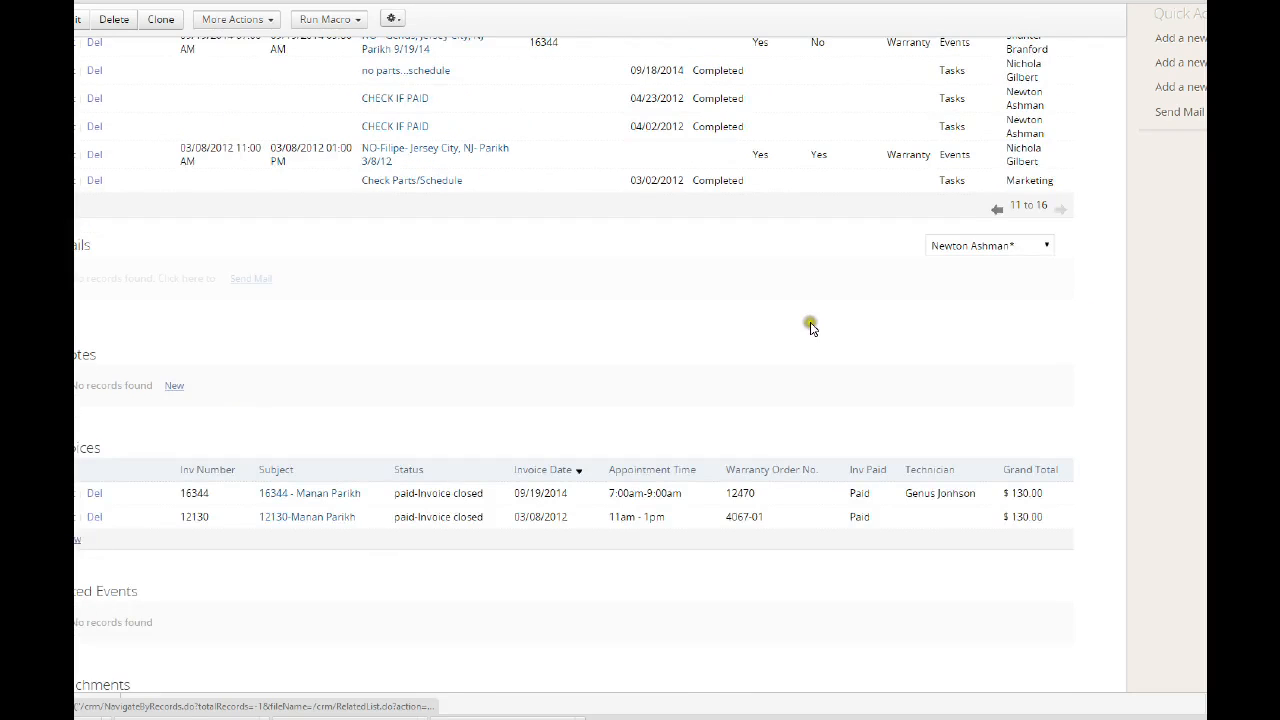
{"action": "scroll", "coordinate": [927, 291], "scroll_direction": "up", "scroll_amount": 3}
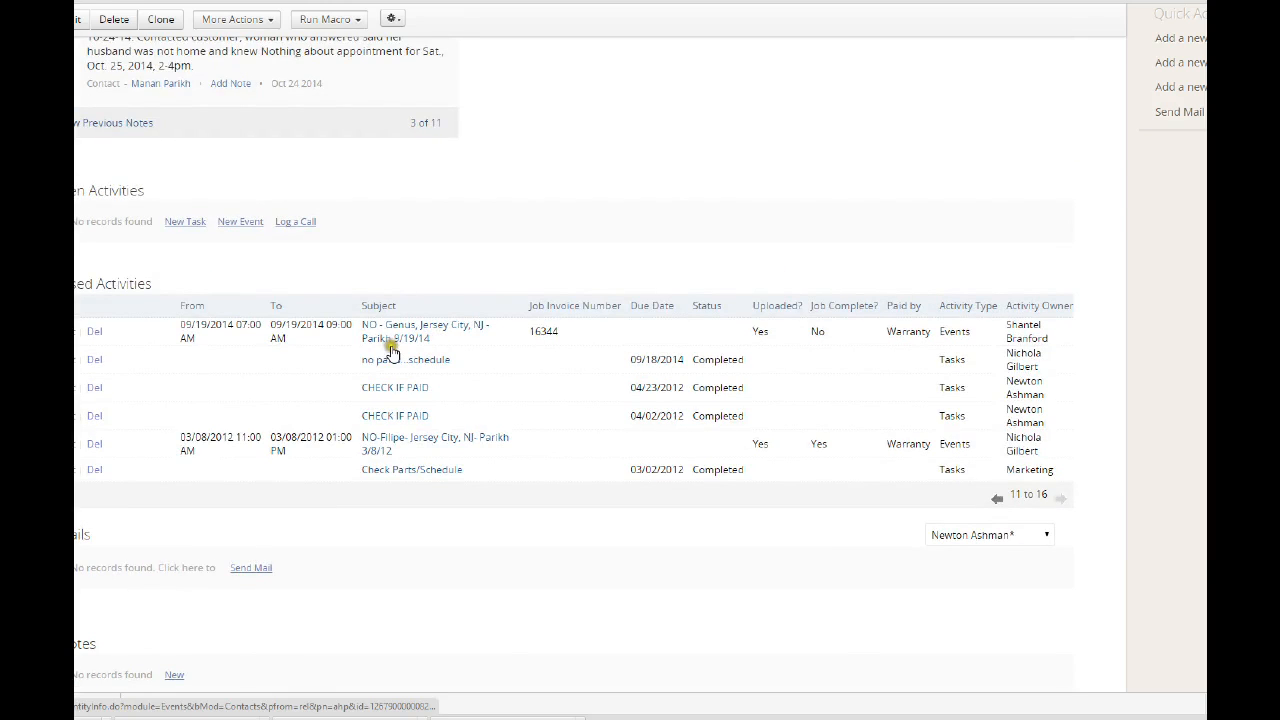
{"action": "scroll", "coordinate": [574, 364], "scroll_direction": "down", "scroll_amount": 5}
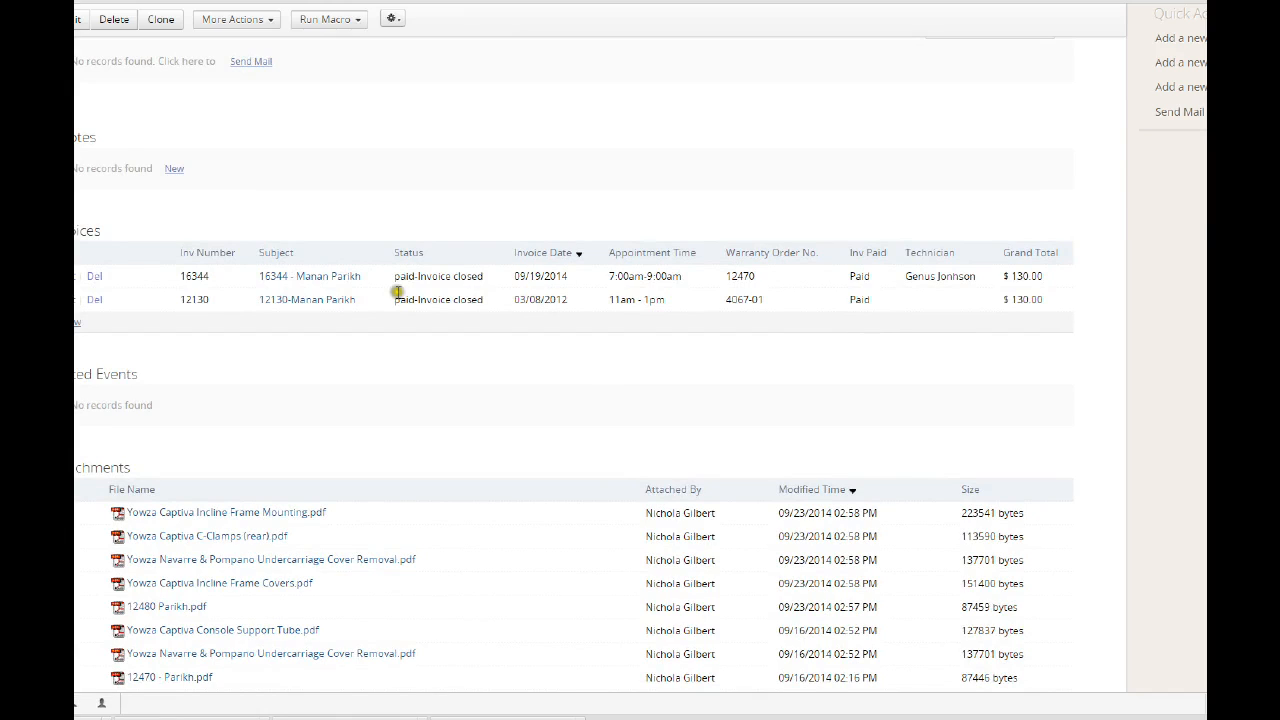
Step: Open the contact's invoice dated 09/19/2014 and review its details down to the list of sent emails
{"action": "left_click", "coordinate": [305, 280]}
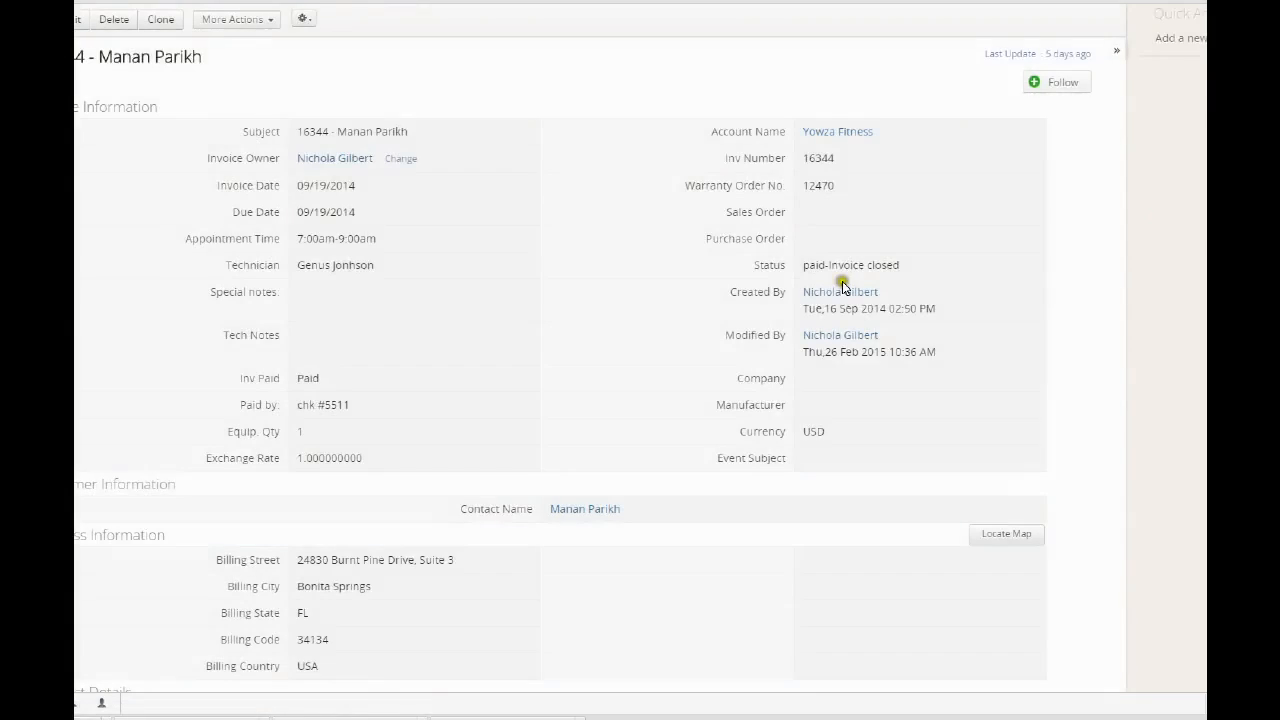
{"action": "scroll", "coordinate": [600, 400], "scroll_direction": "down", "scroll_amount": 10}
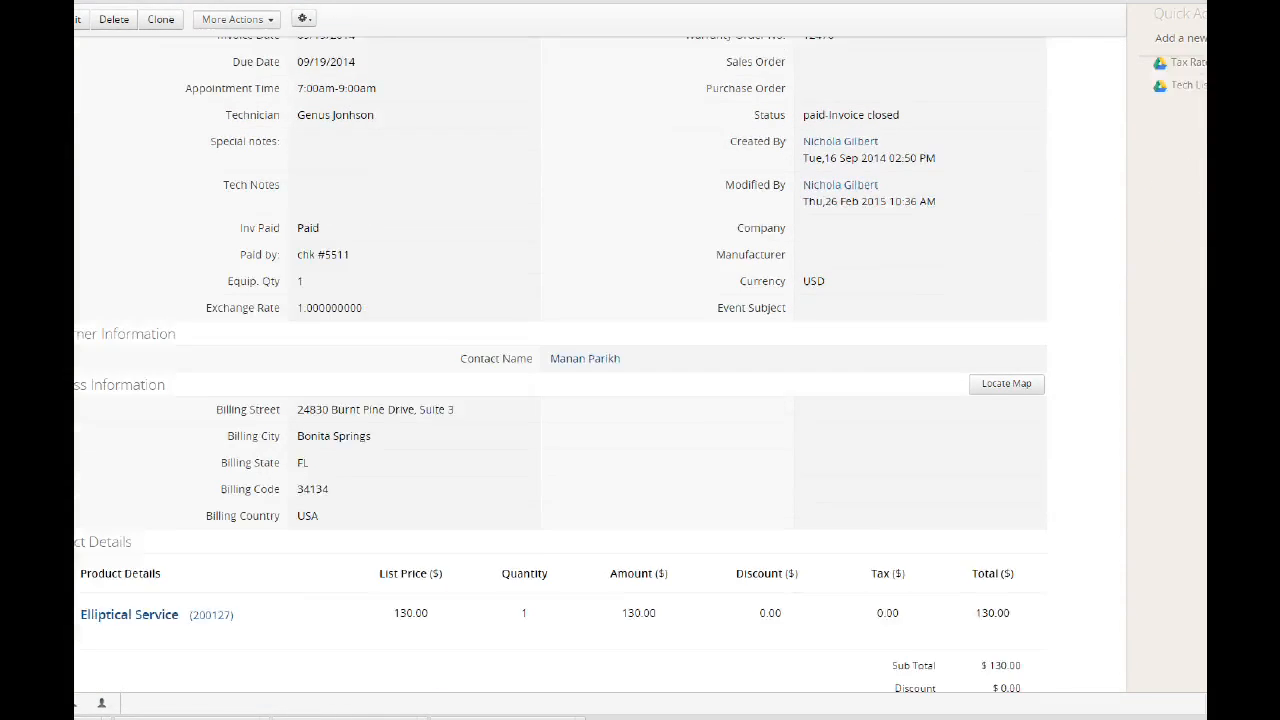
{"action": "scroll", "coordinate": [600, 400], "scroll_direction": "down", "scroll_amount": 1}
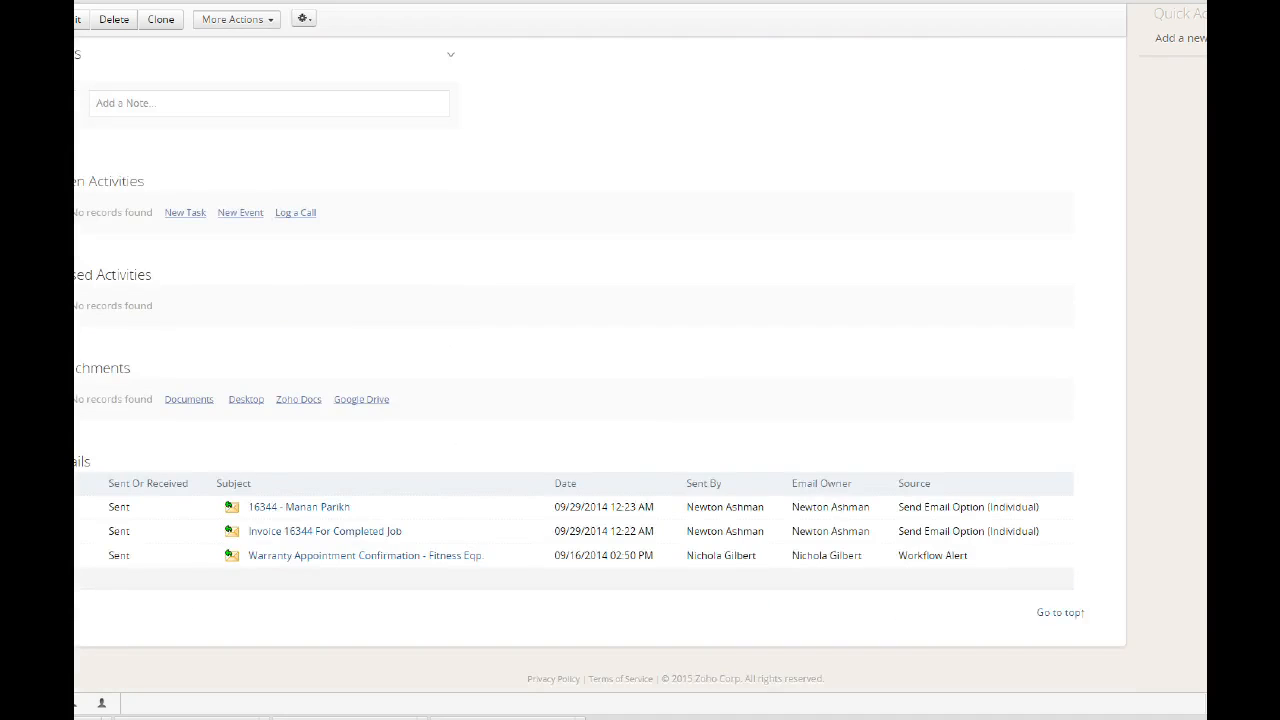
Step: Open the invoice email sent 09/29/2014 12:23 AM and highlight its recipient address
{"action": "left_click", "coordinate": [314, 508]}
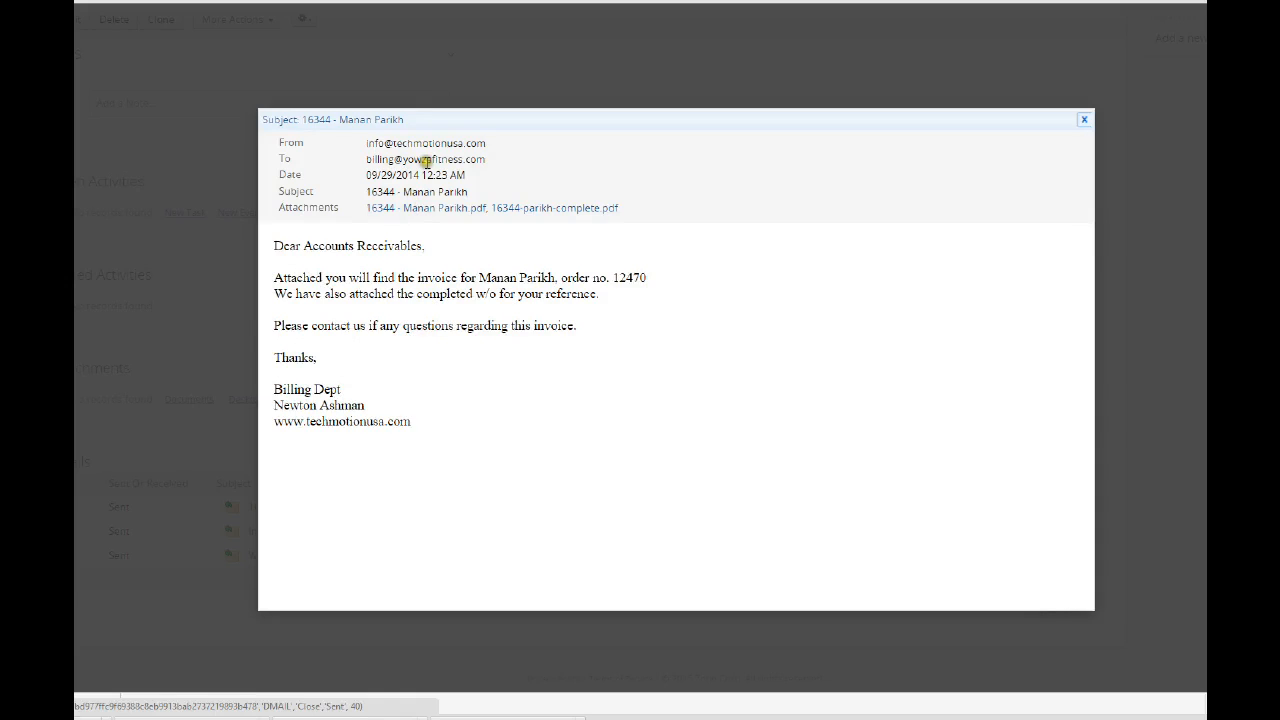
{"action": "left_click", "coordinate": [470, 159]}
{"action": "left_click_drag", "start_coordinate": [470, 159], "coordinate": [368, 160]}
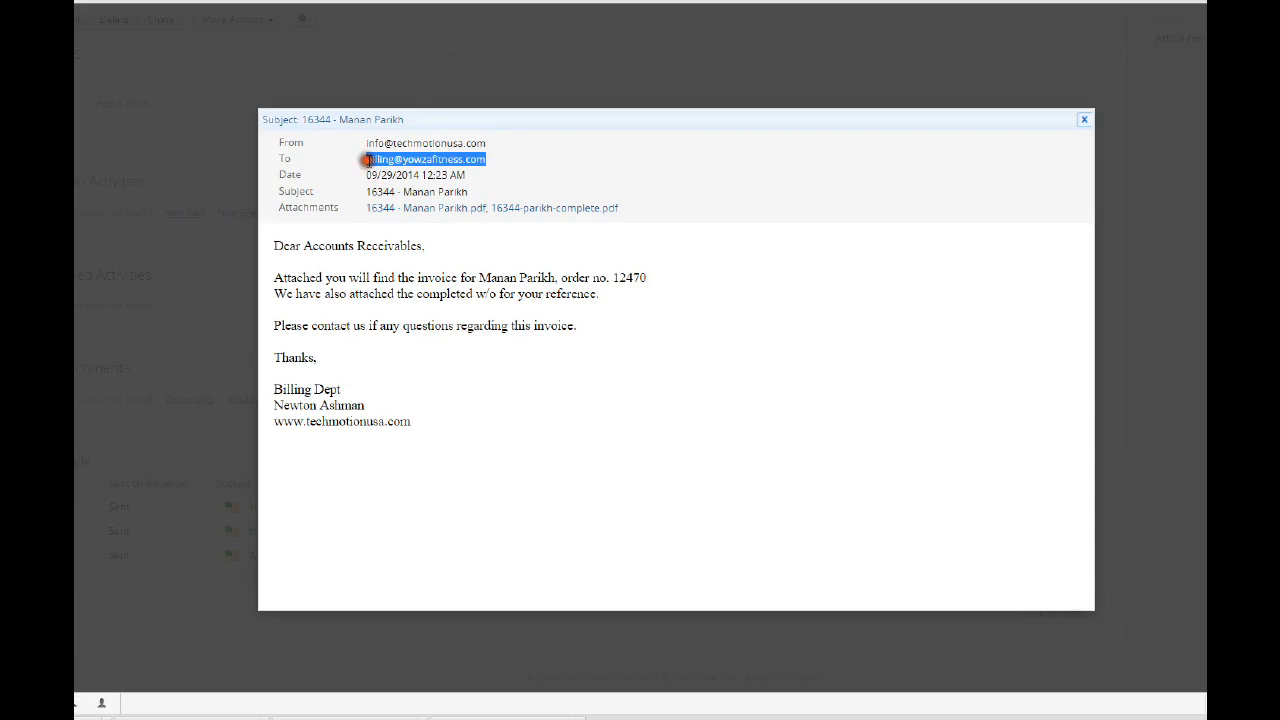
Step: Download both attachments of the sent email, the invoice PDF and the completed work order PDF
{"action": "left_click", "coordinate": [447, 209]}
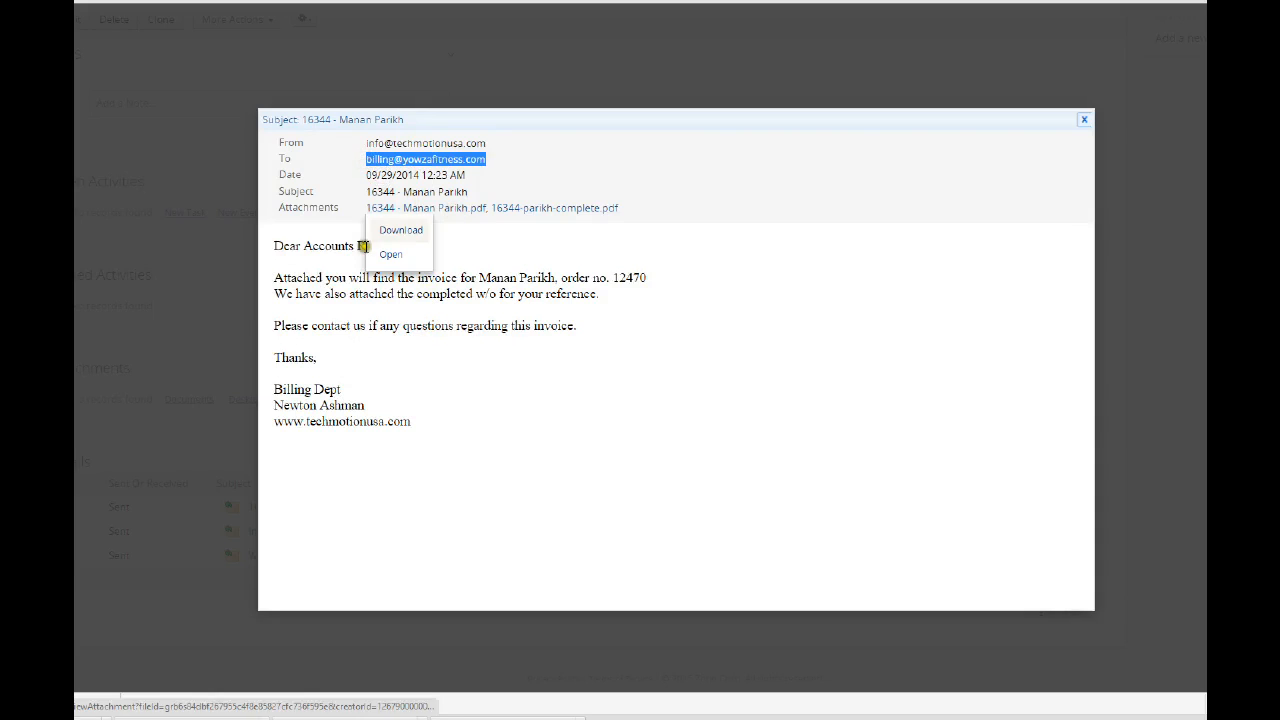
{"action": "left_click", "coordinate": [390, 232]}
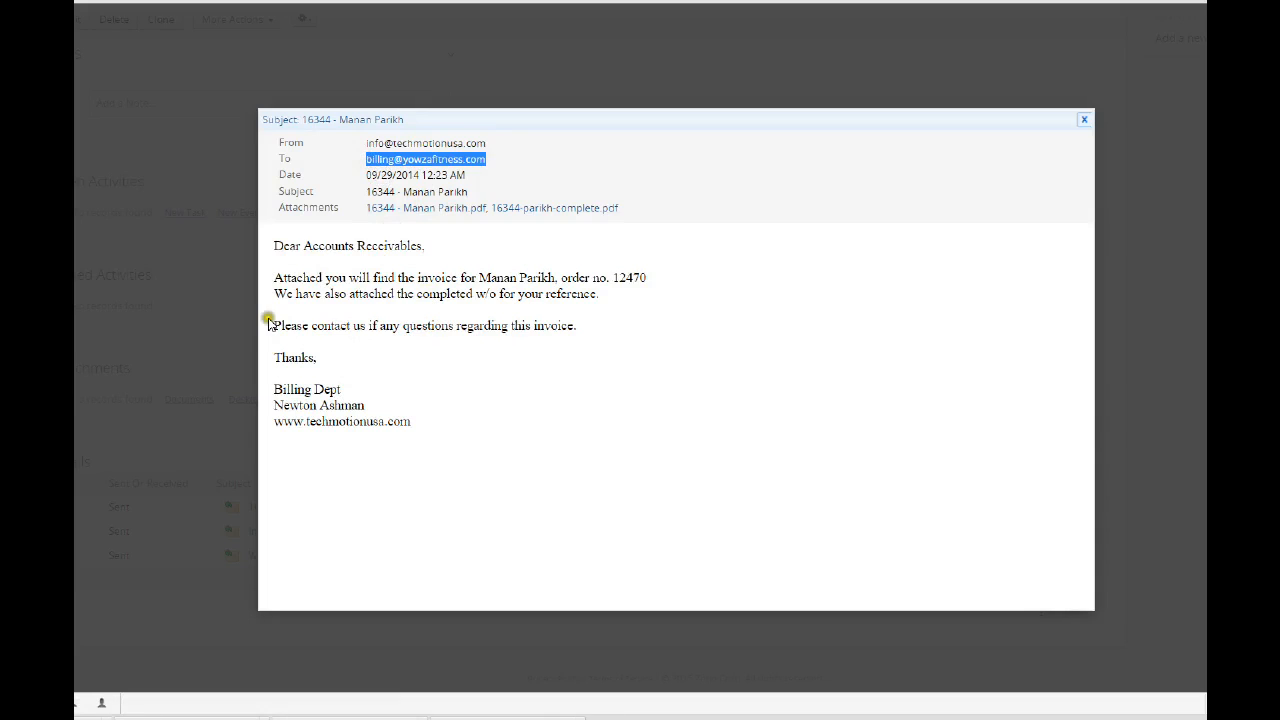
{"action": "left_click", "coordinate": [580, 207]}
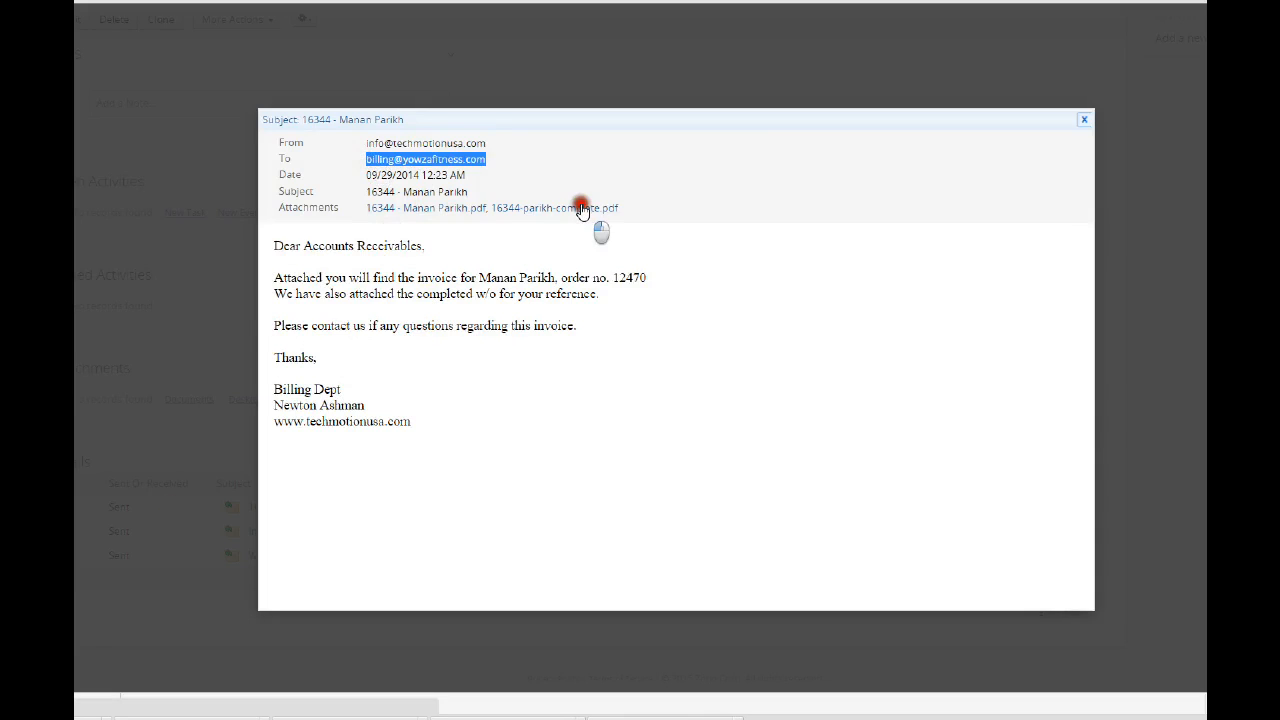
{"action": "left_click", "coordinate": [518, 233]}
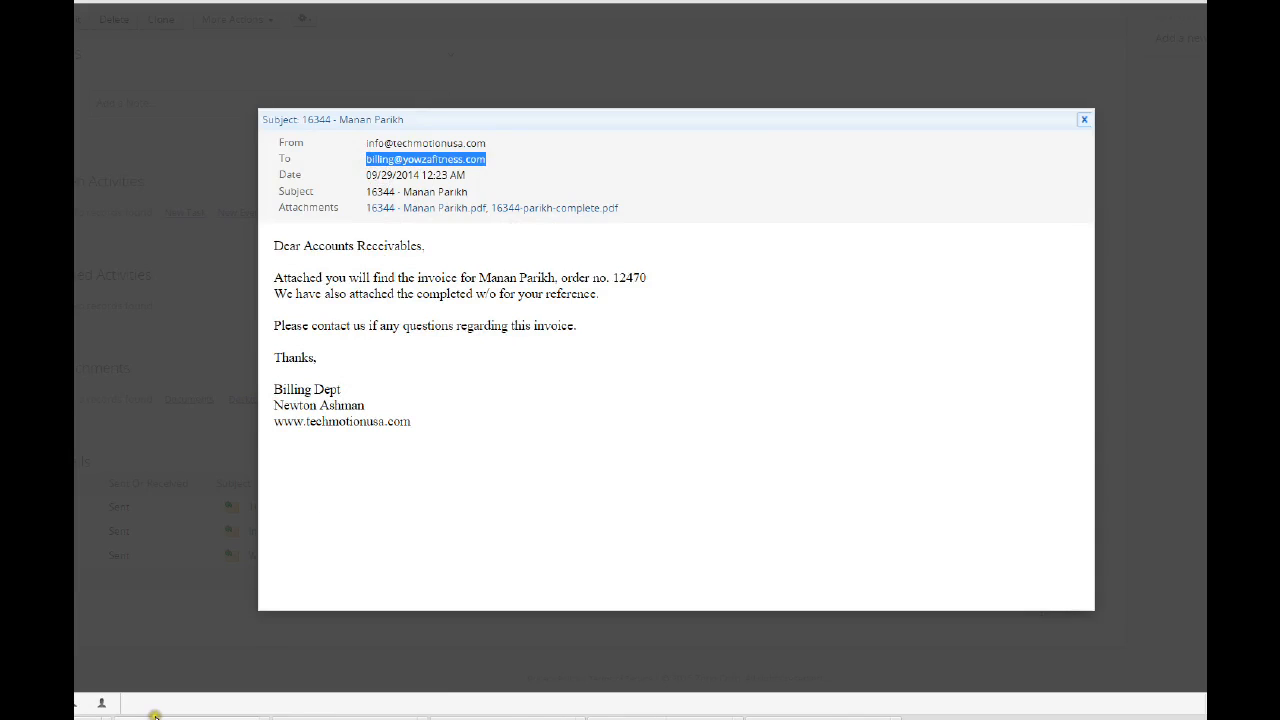
Step: Open the downloaded invoice PDF in Adobe Reader and review its billing, job and product details
{"action": "left_click", "coordinate": [188, 718]}
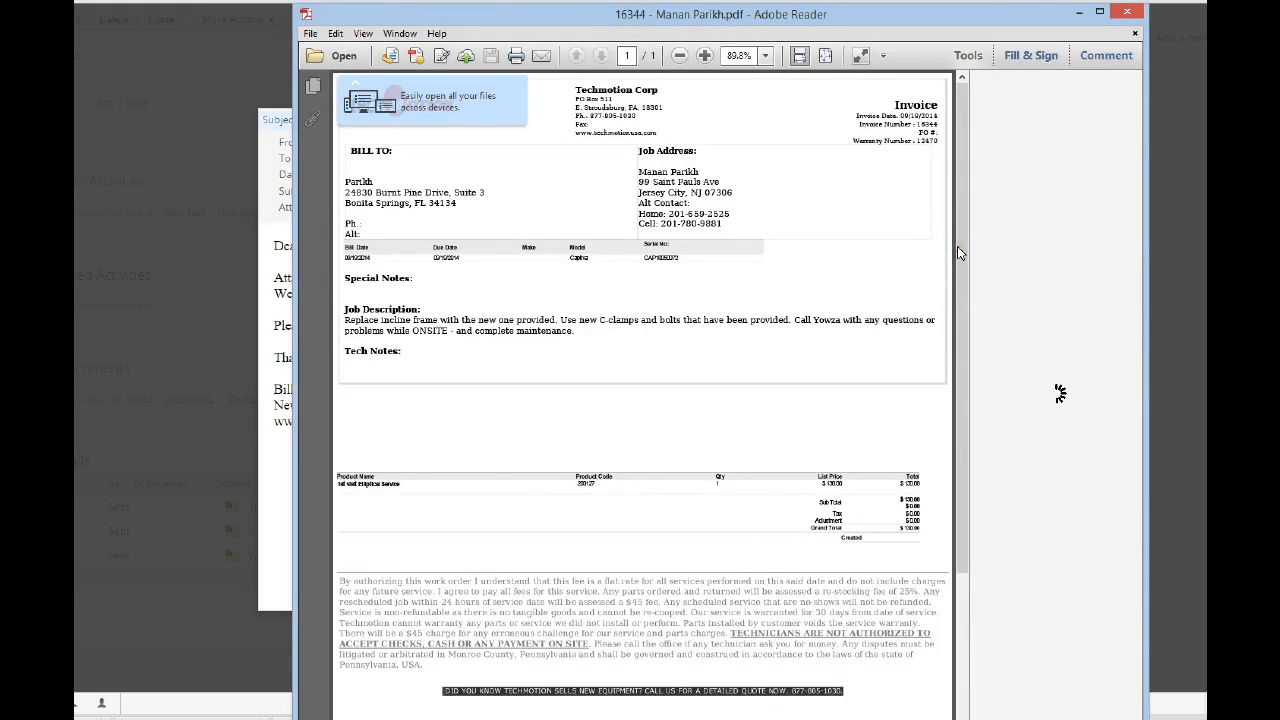
{"action": "scroll", "coordinate": [746, 240], "scroll_direction": "down", "scroll_amount": 1}
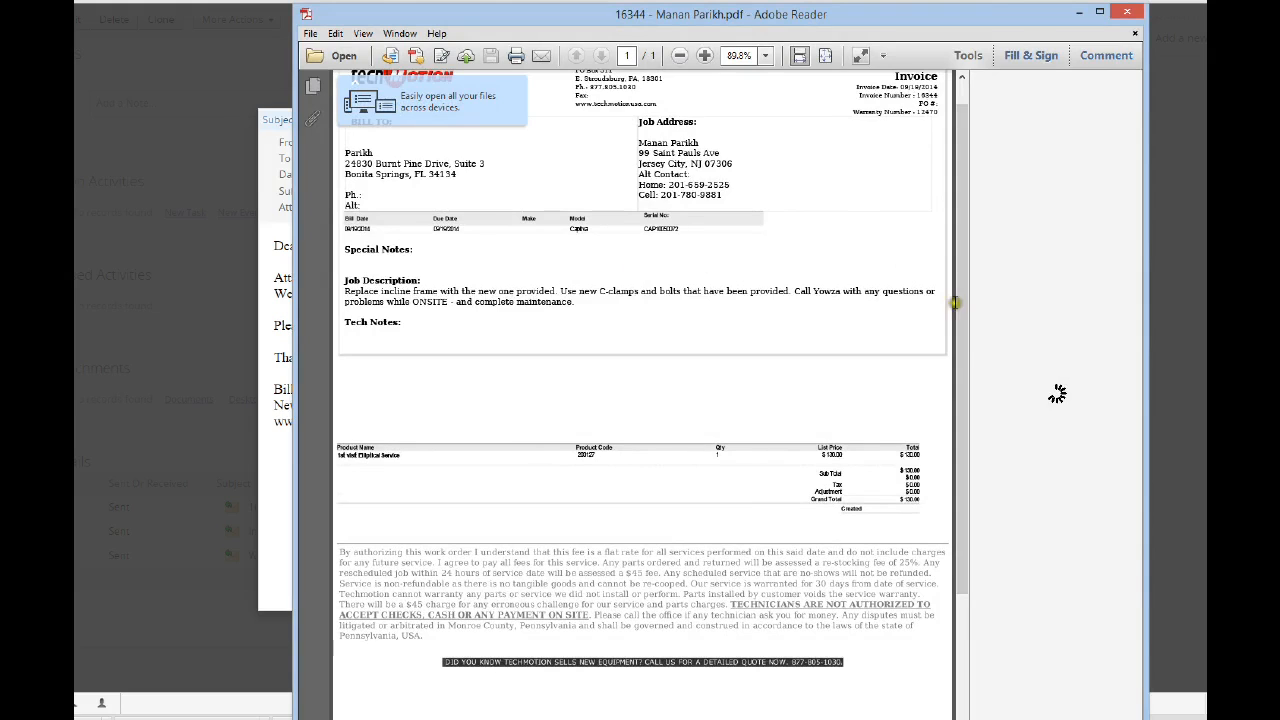
{"action": "left_click_drag", "start_coordinate": [964, 307], "coordinate": [964, 275]}
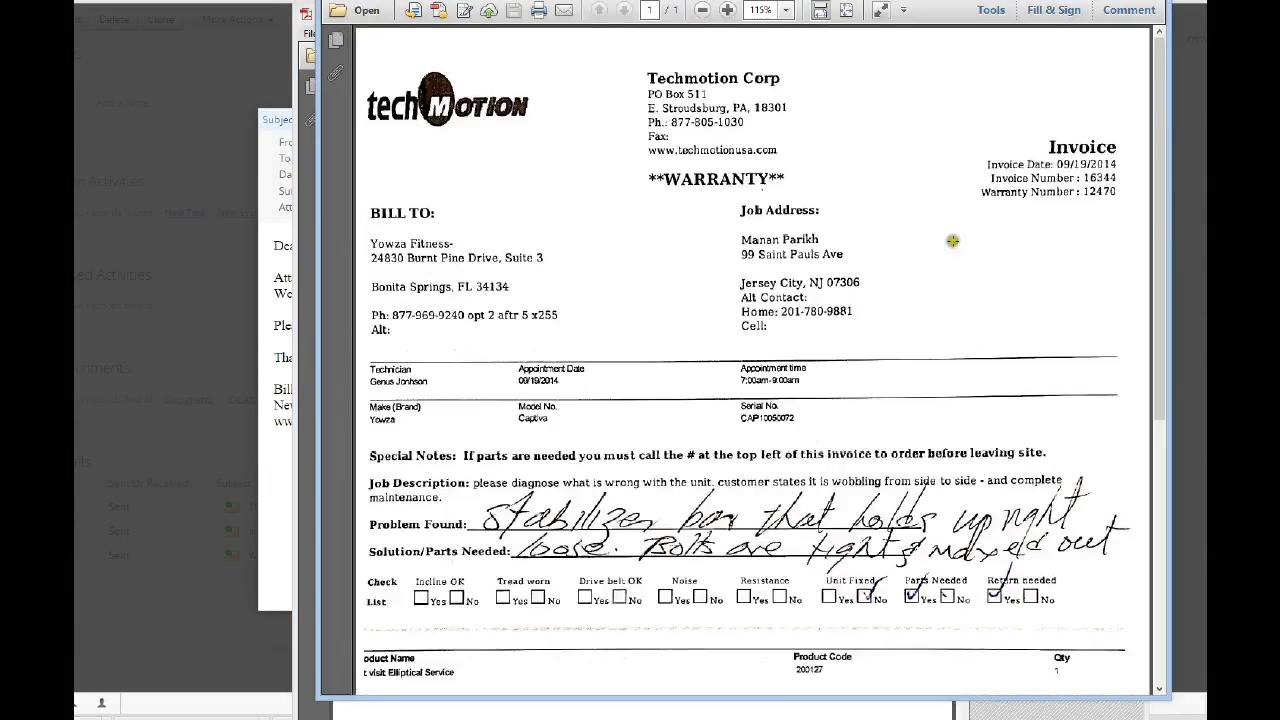
Step: Review the completed work order PDF with the technician's handwritten findings, then dismiss both PDFs and close the email
{"action": "left_click_drag", "start_coordinate": [1158, 149], "coordinate": [1153, 195]}
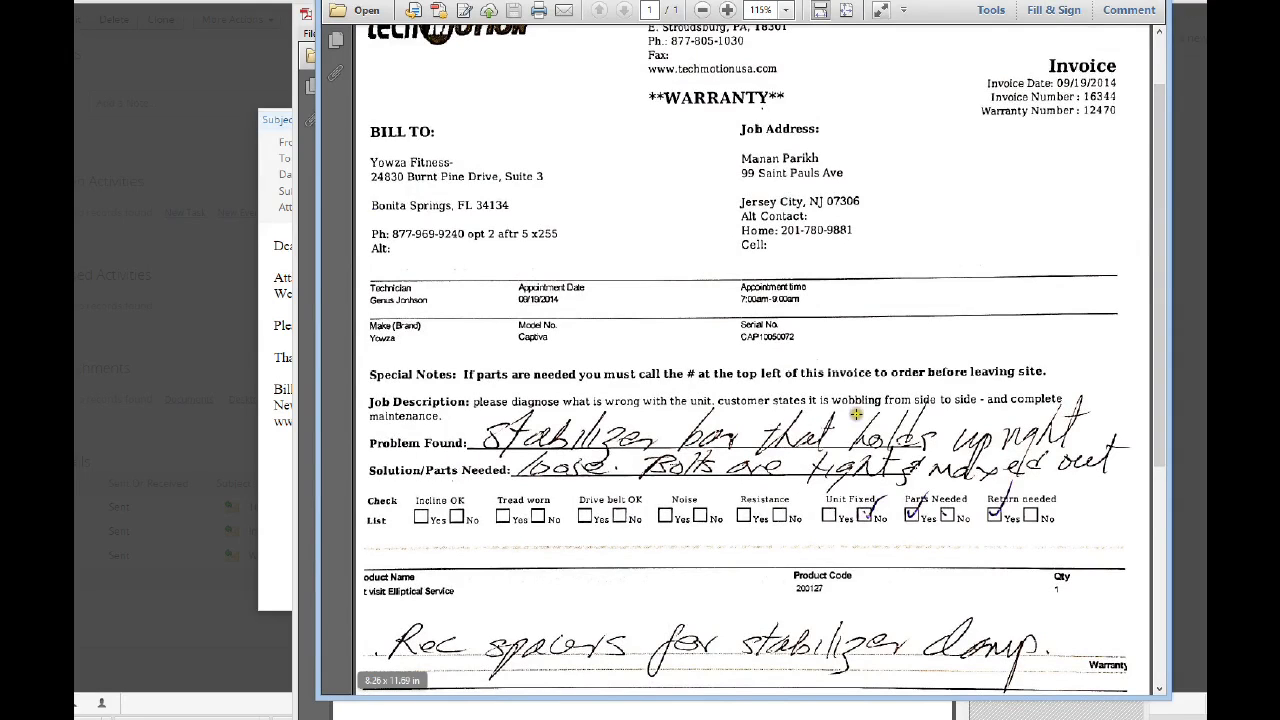
{"action": "left_click_drag", "start_coordinate": [1160, 305], "coordinate": [1170, 189]}
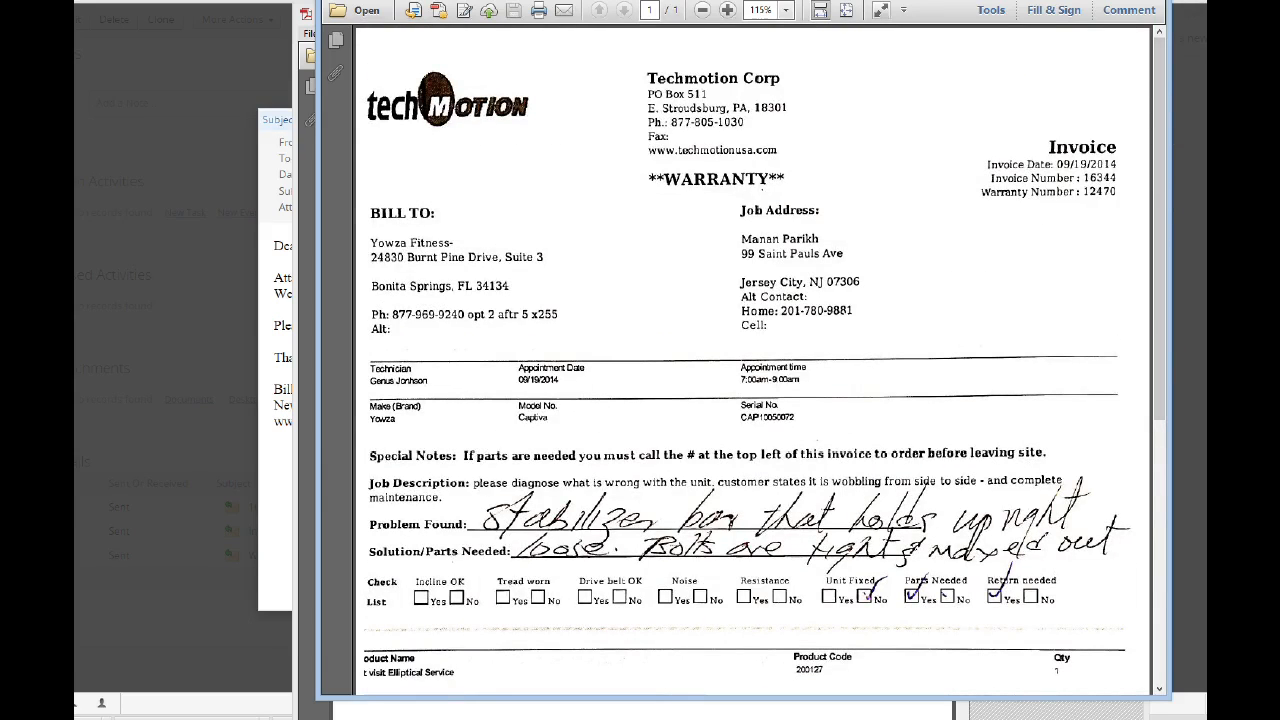
{"action": "left_click", "coordinate": [1150, 1]}
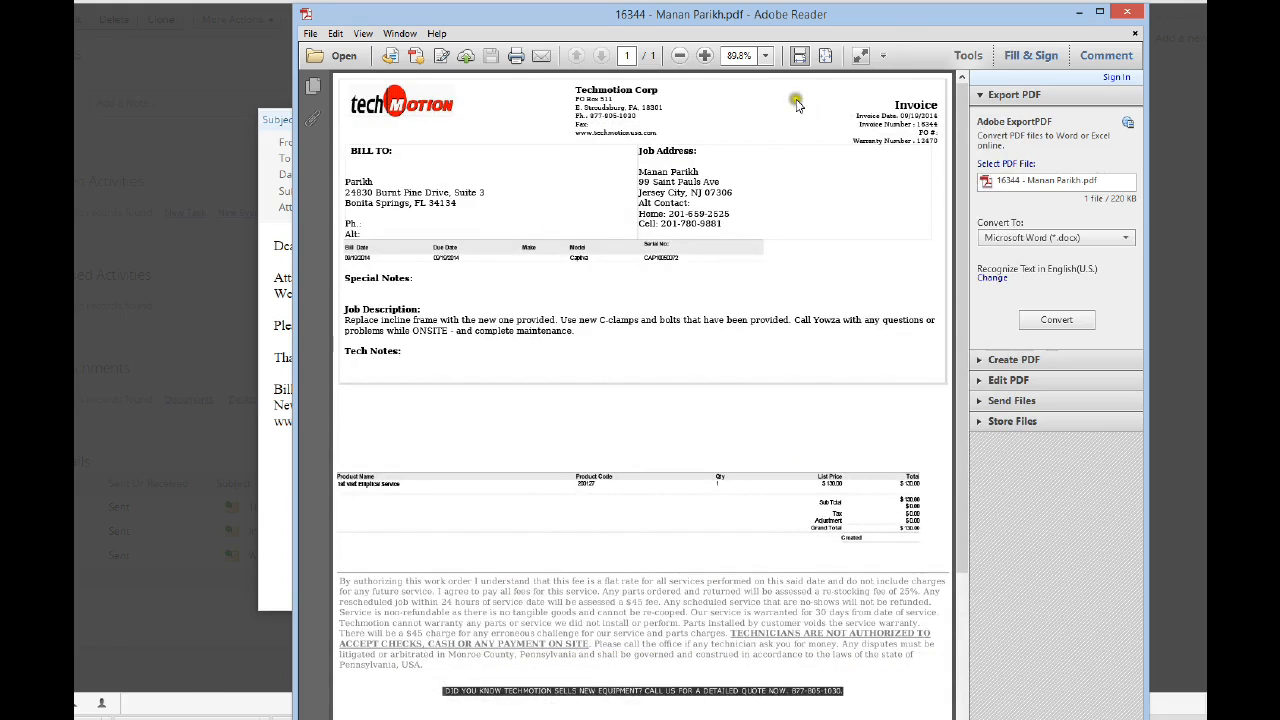
{"action": "left_click", "coordinate": [1080, 14]}
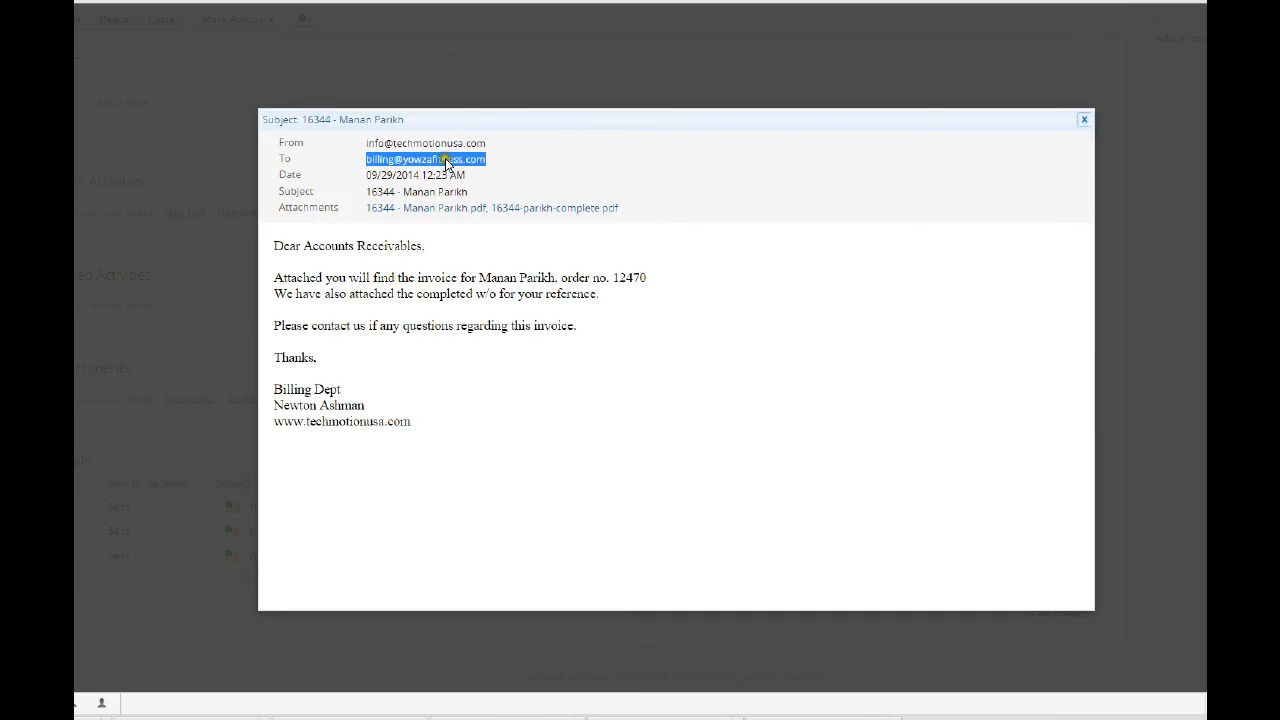
{"action": "left_click", "coordinate": [1086, 122]}
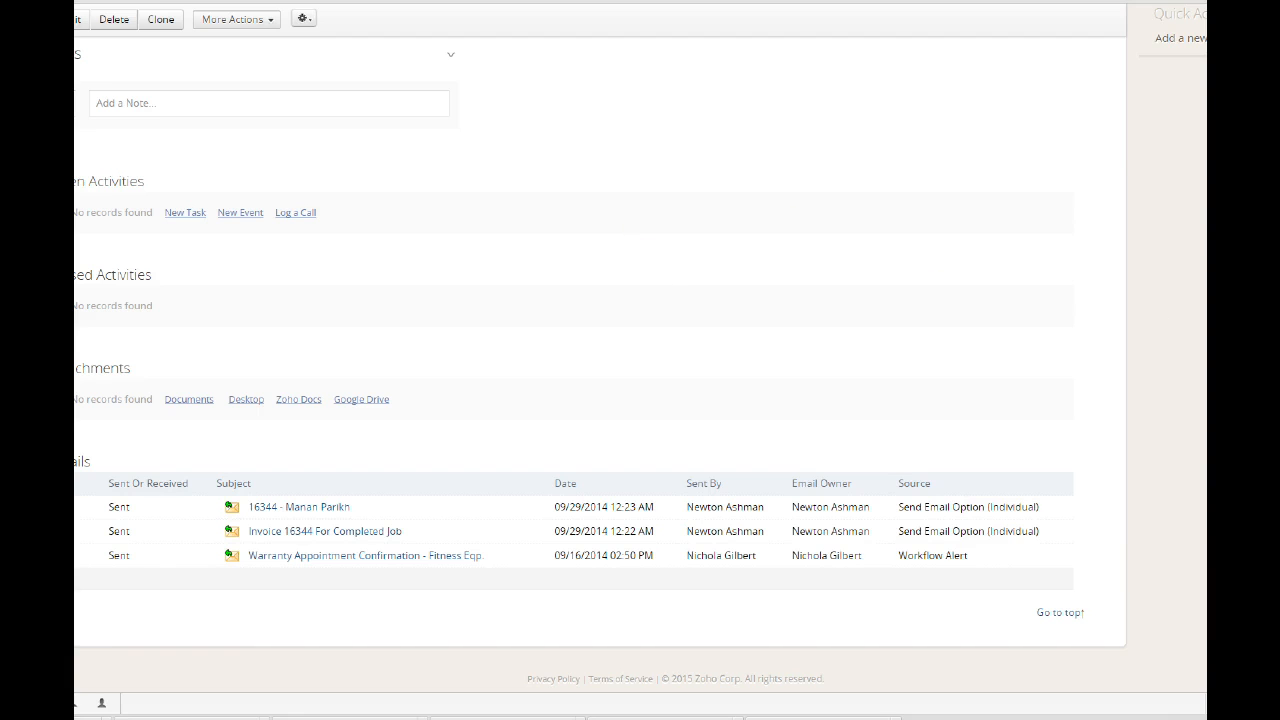
Step: Start sending a mail from the invoice record and select the "Bill -when emailing bill not paid" template
{"action": "scroll", "coordinate": [600, 365], "scroll_direction": "up", "scroll_amount": 12}
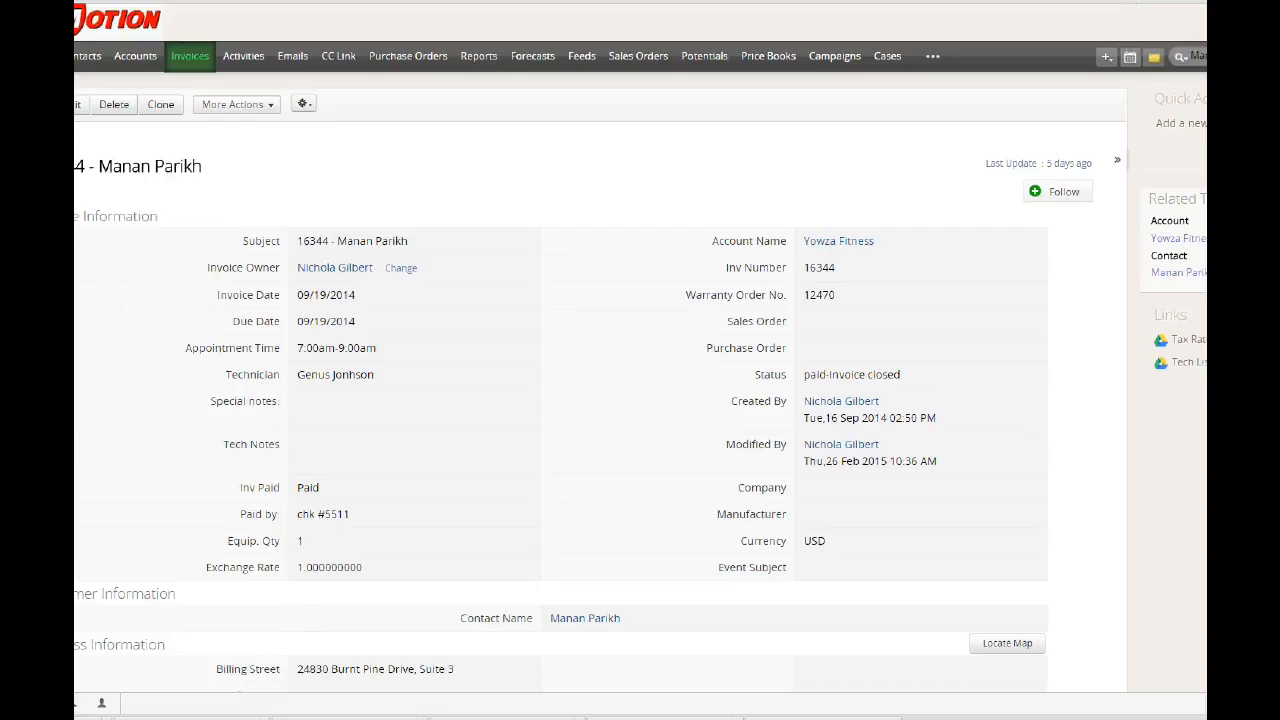
{"action": "left_click", "coordinate": [228, 125]}
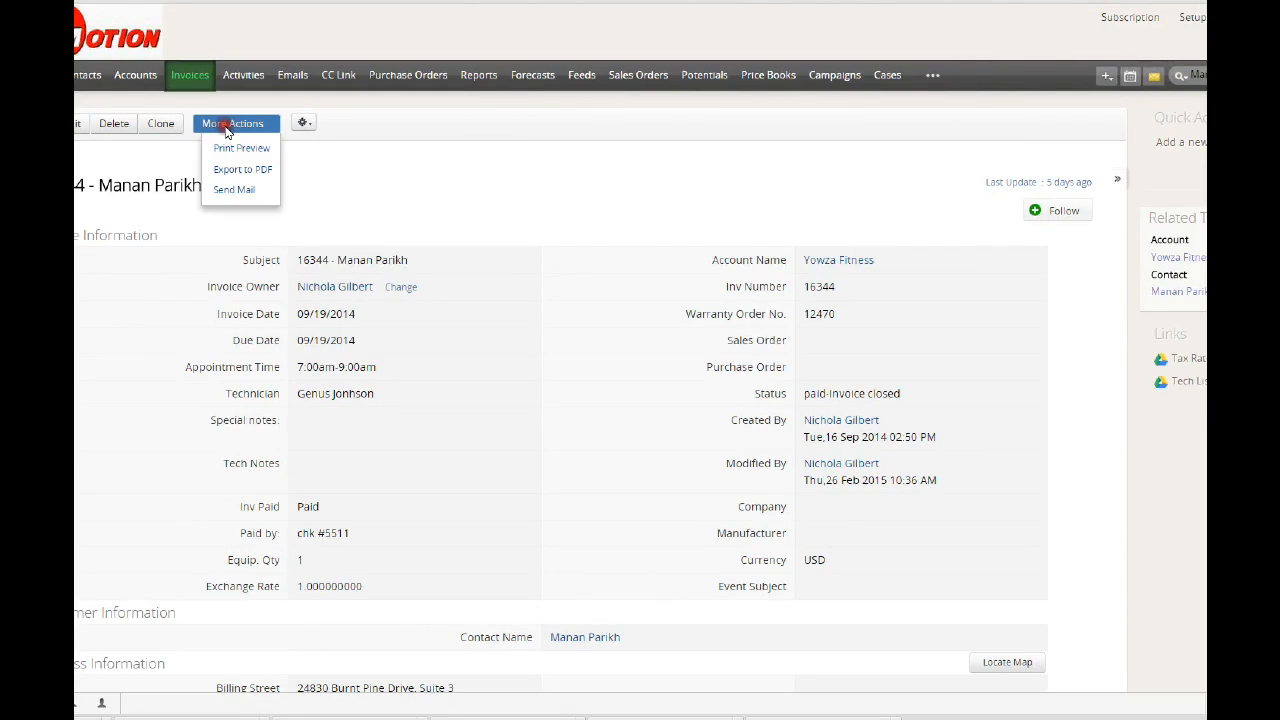
{"action": "left_click", "coordinate": [240, 191]}
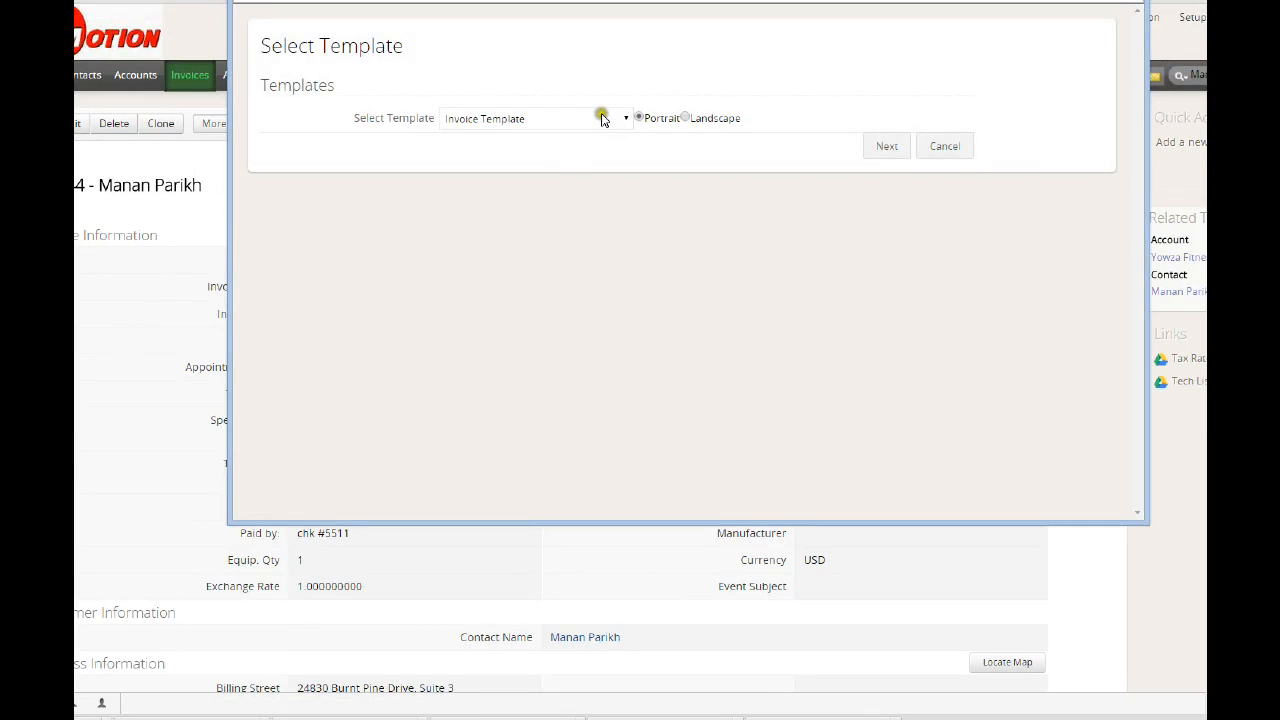
{"action": "left_click", "coordinate": [596, 113]}
{"action": "left_click_drag", "start_coordinate": [624, 208], "coordinate": [624, 246]}
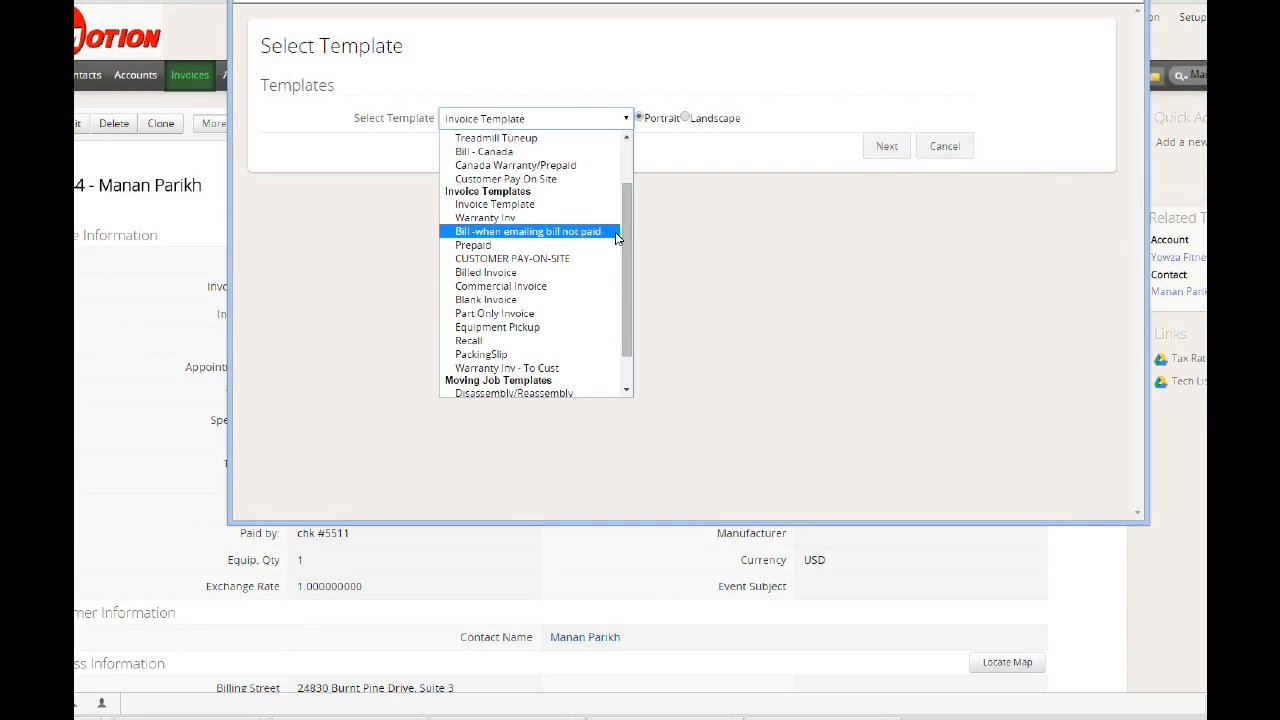
{"action": "left_click", "coordinate": [535, 235]}
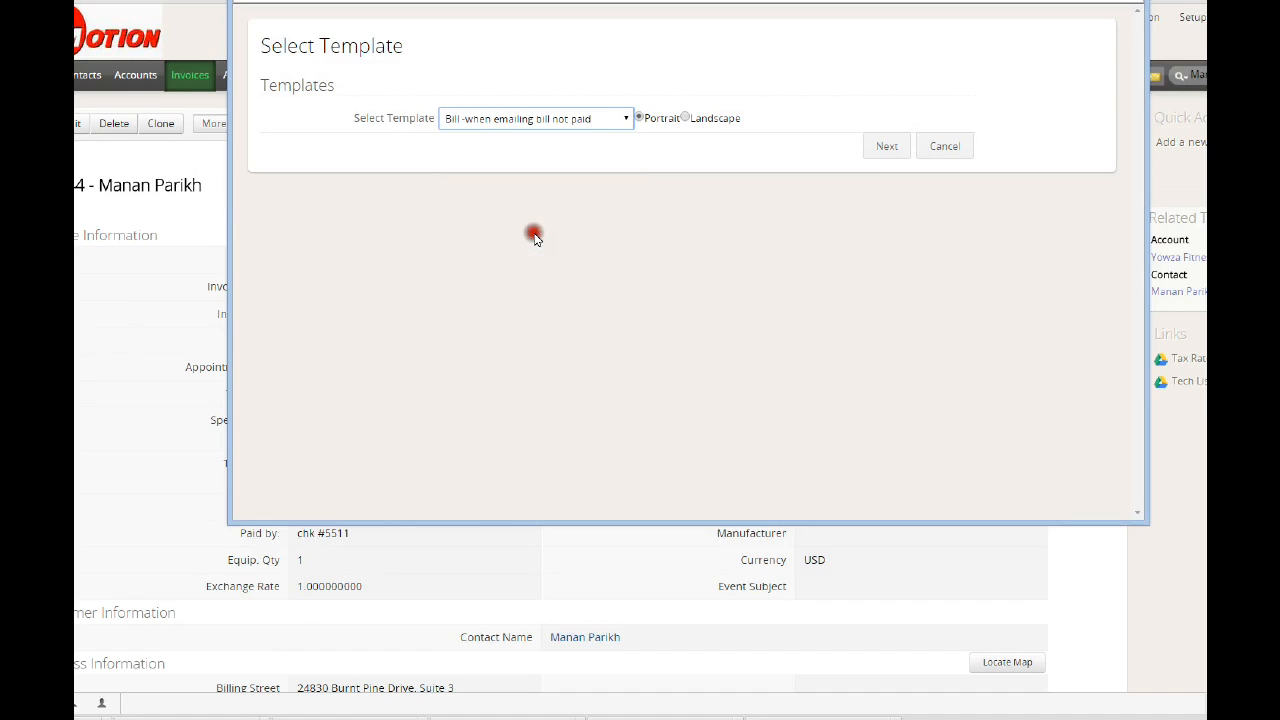
Step: Bring the invoice PDF back up to compare it with the chosen template, then return to the template selection window
{"action": "left_click", "coordinate": [522, 125]}
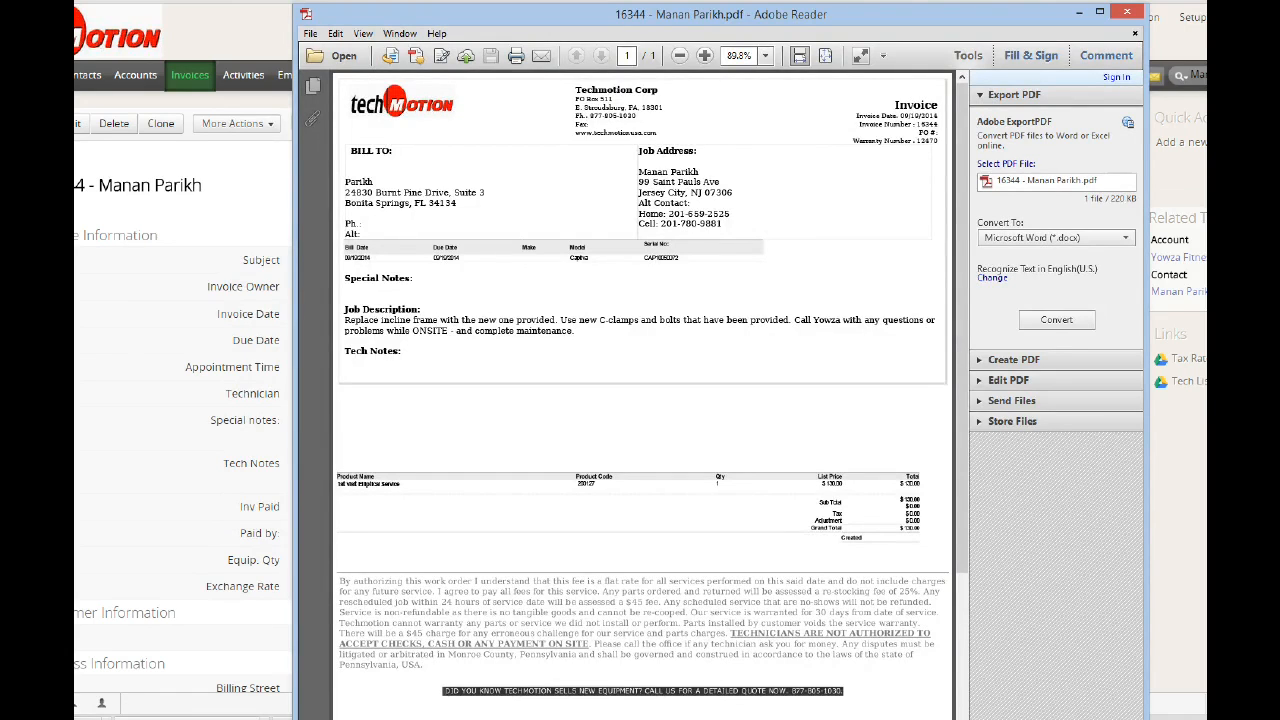
{"action": "left_click", "coordinate": [343, 719]}
{"action": "left_click", "coordinate": [343, 719]}
{"action": "left_click", "coordinate": [180, 719]}
{"action": "left_click", "coordinate": [218, 678]}
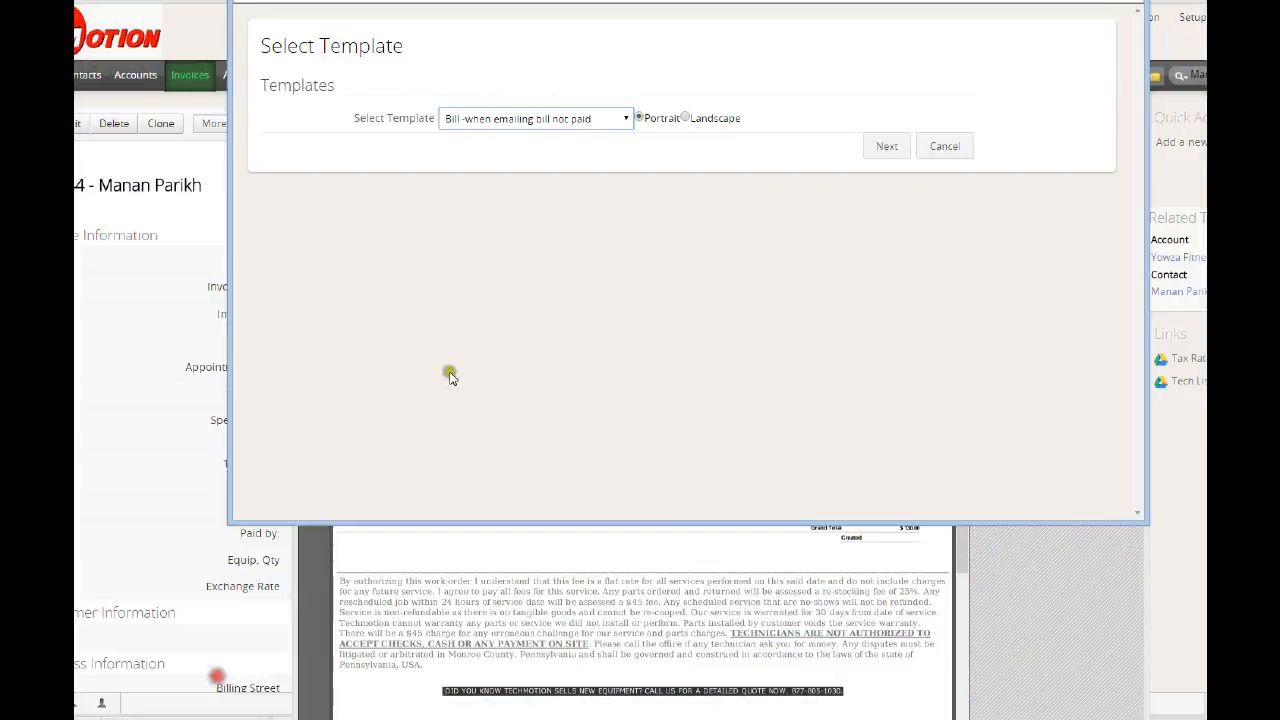
Step: Confirm the "Bill -when emailing bill not paid" template and continue to the email message
{"action": "left_click", "coordinate": [558, 122]}
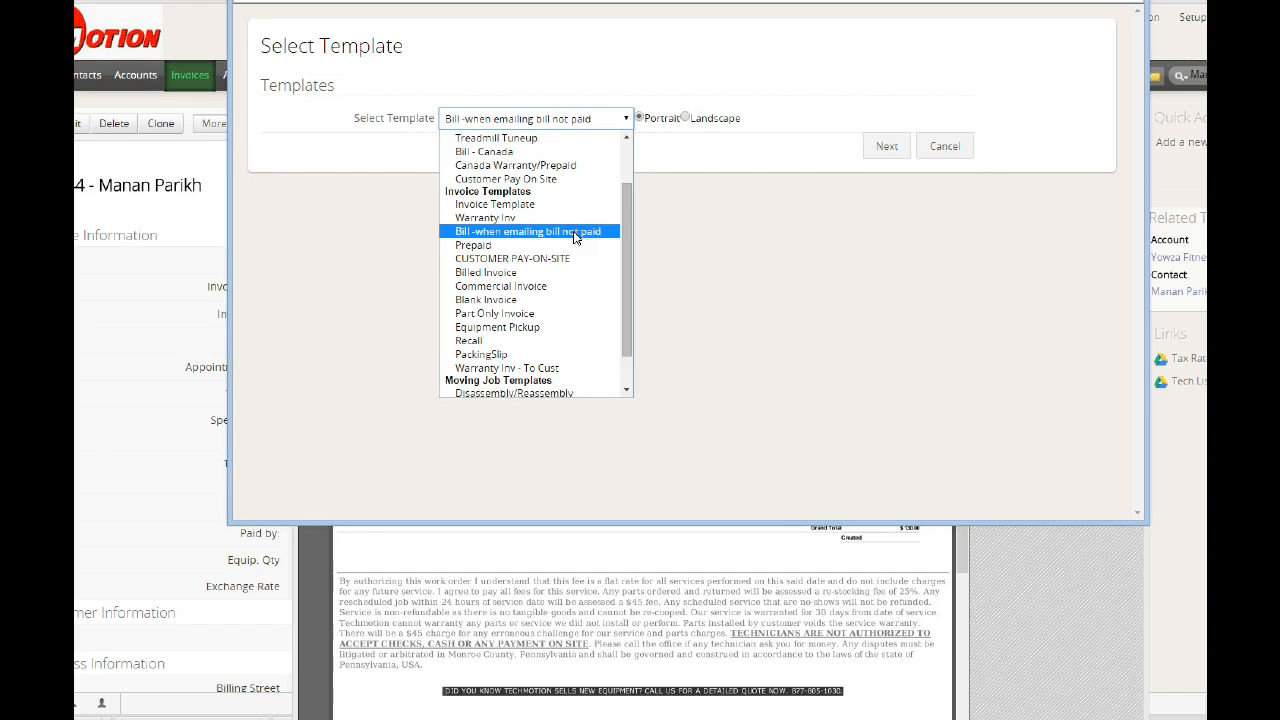
{"action": "left_click", "coordinate": [575, 233]}
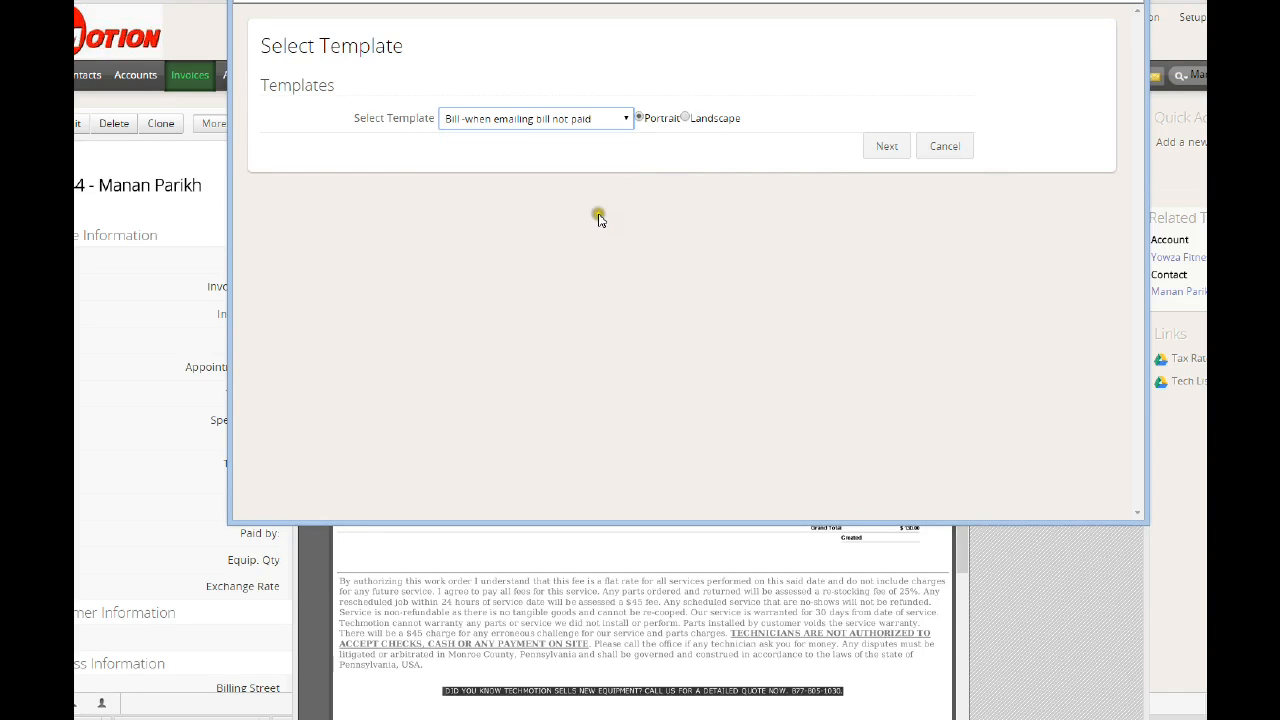
{"action": "left_click", "coordinate": [886, 147]}
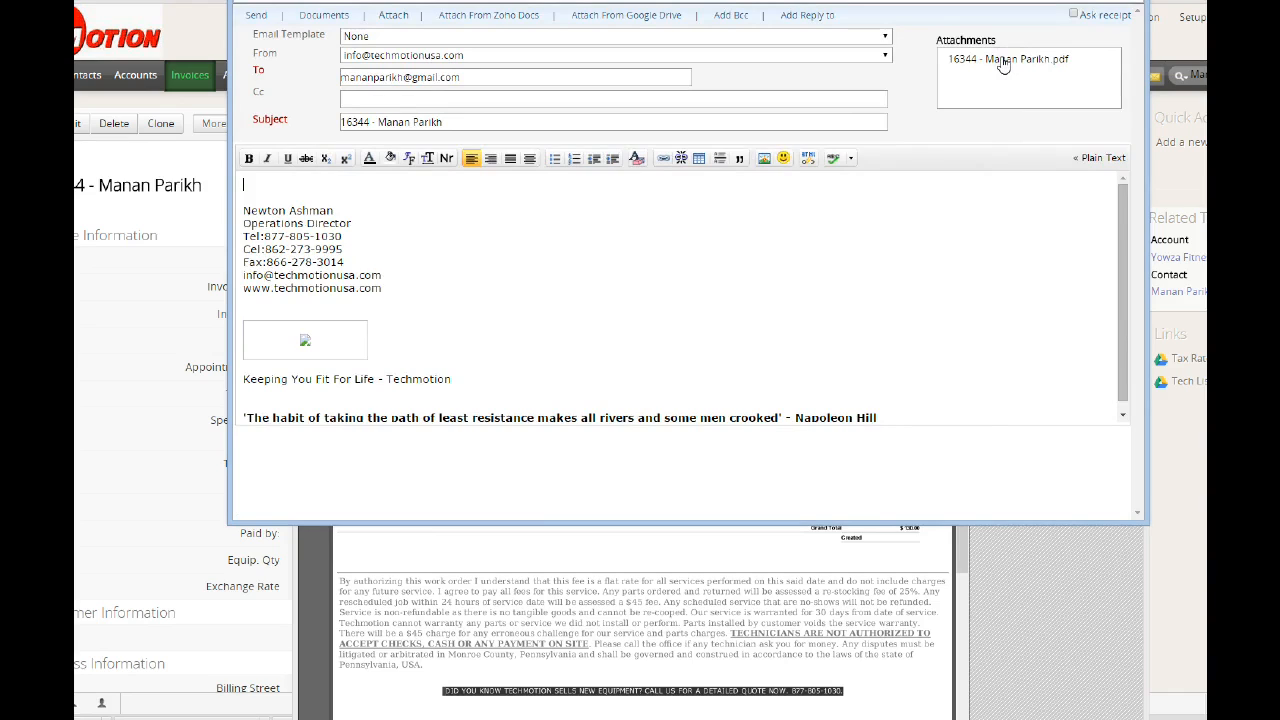
{"action": "right_click", "coordinate": [1004, 64]}
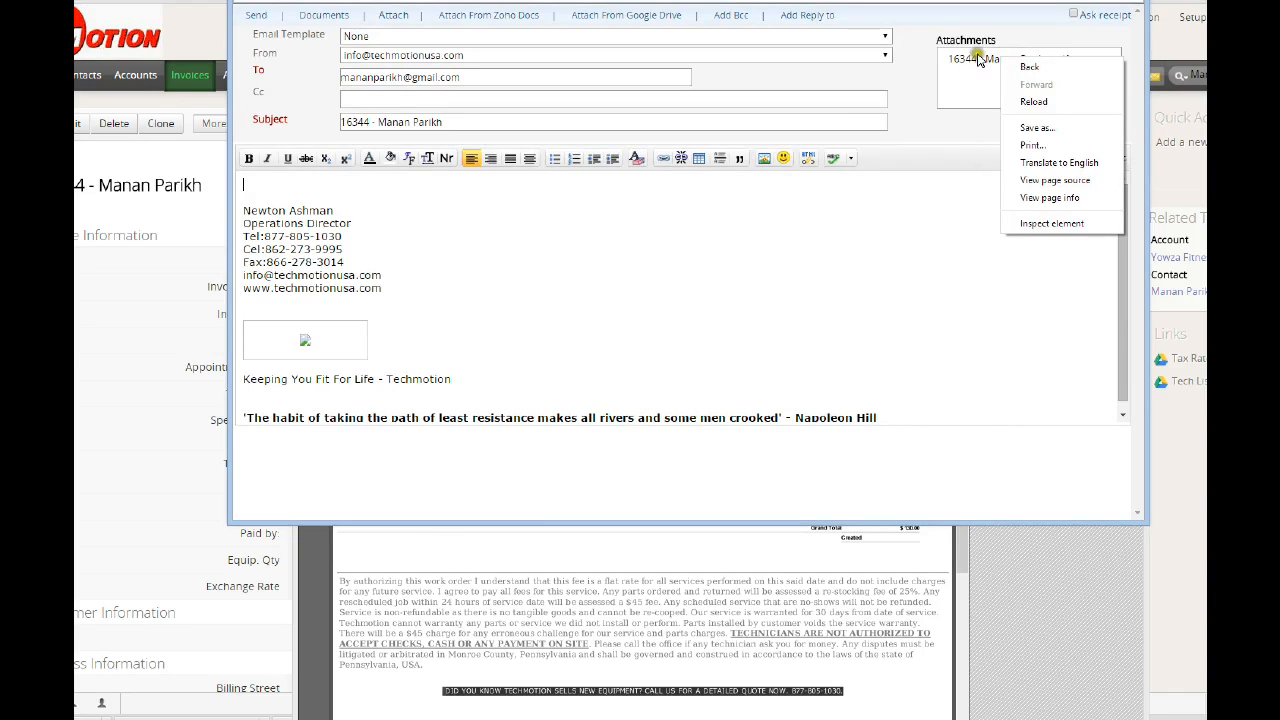
{"action": "left_click", "coordinate": [965, 65]}
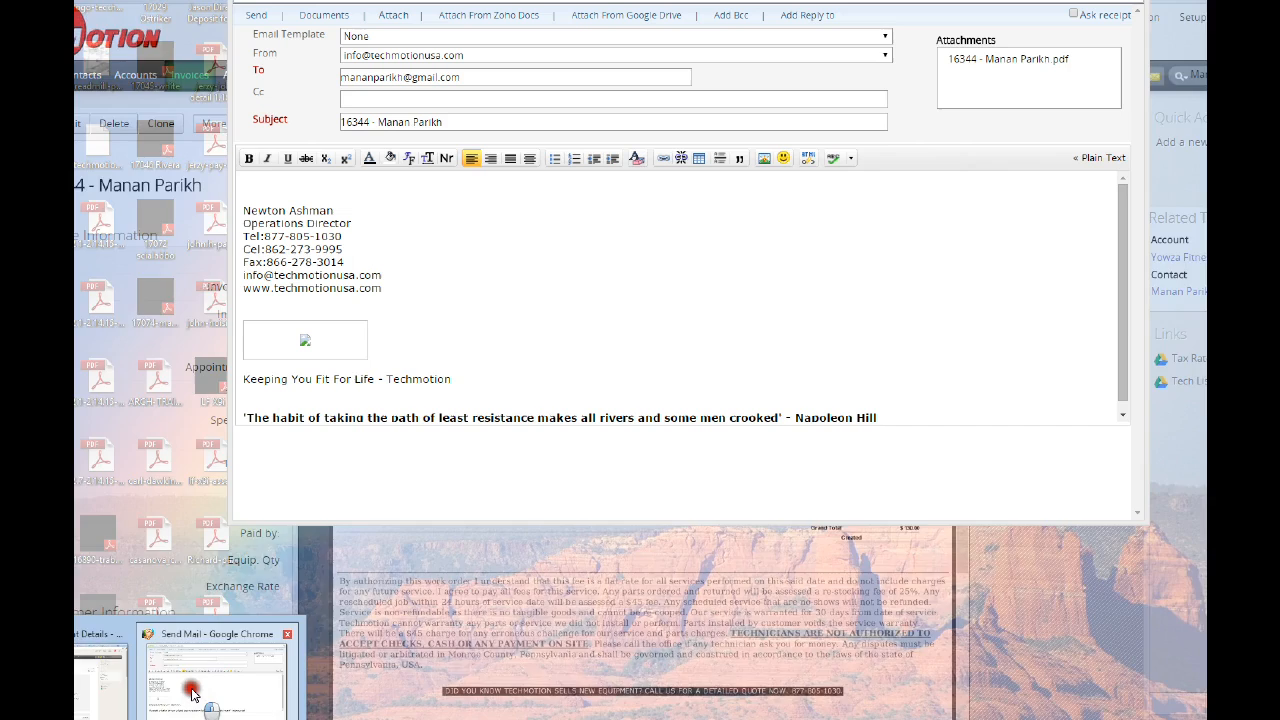
{"action": "left_click", "coordinate": [190, 688]}
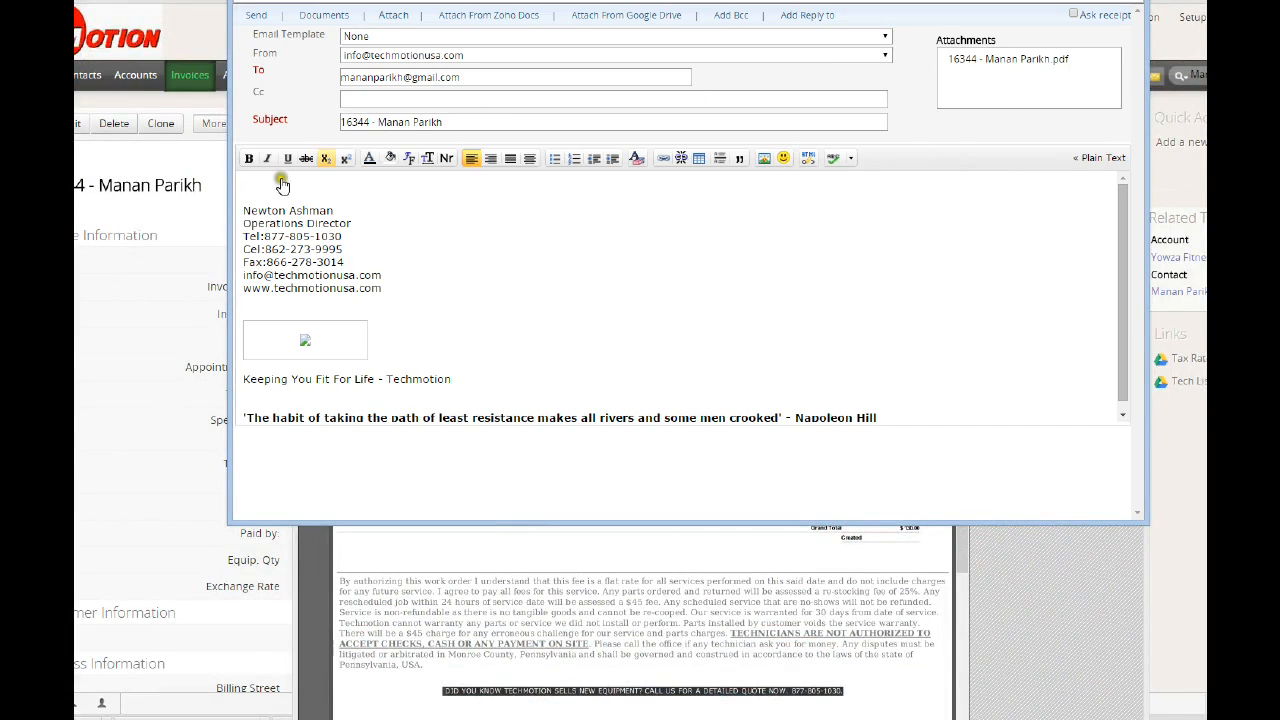
Step: Attach the customer's completed work order PDF for job 16344 from the Downloads folder to the email
{"action": "left_click", "coordinate": [406, 16]}
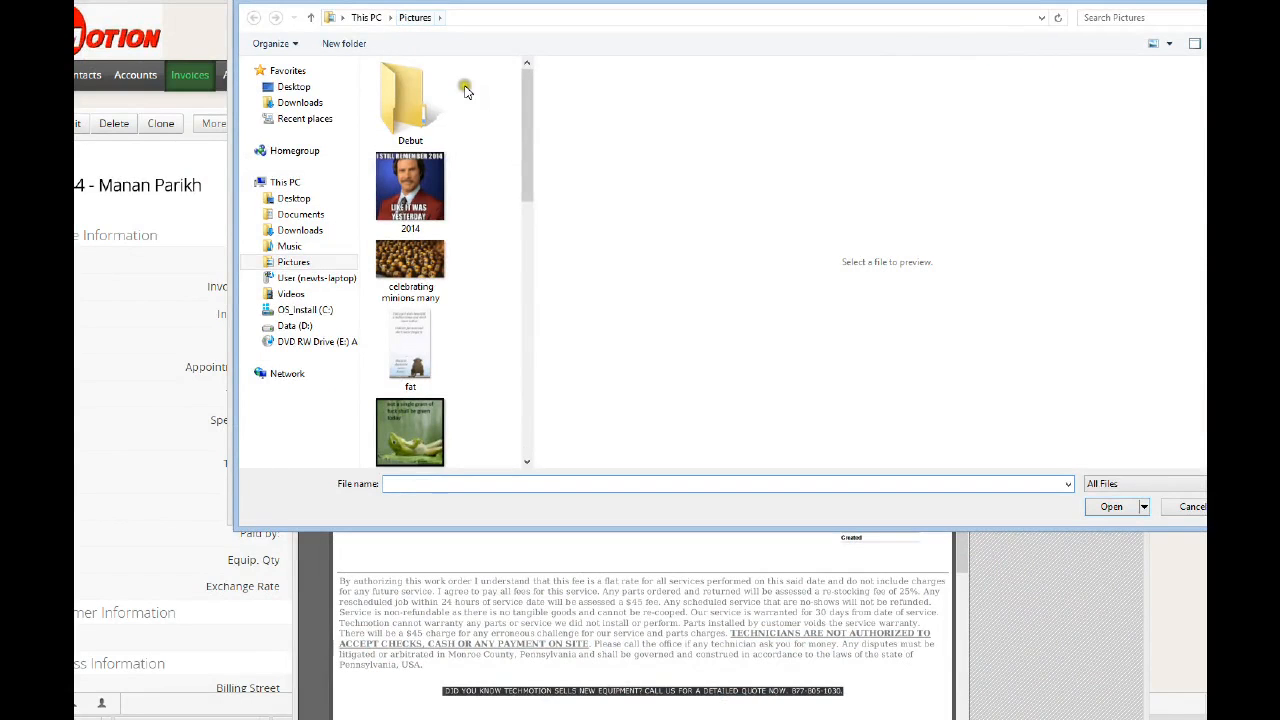
{"action": "left_click", "coordinate": [302, 102]}
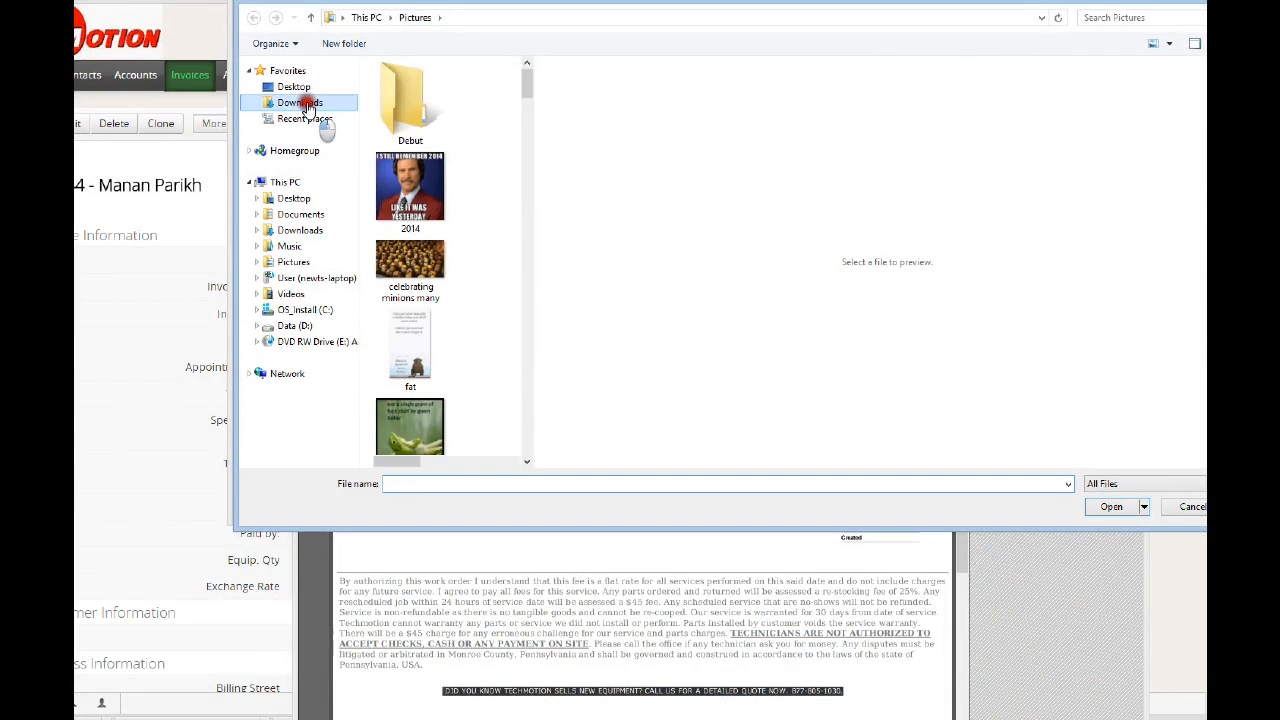
{"action": "left_click", "coordinate": [449, 104]}
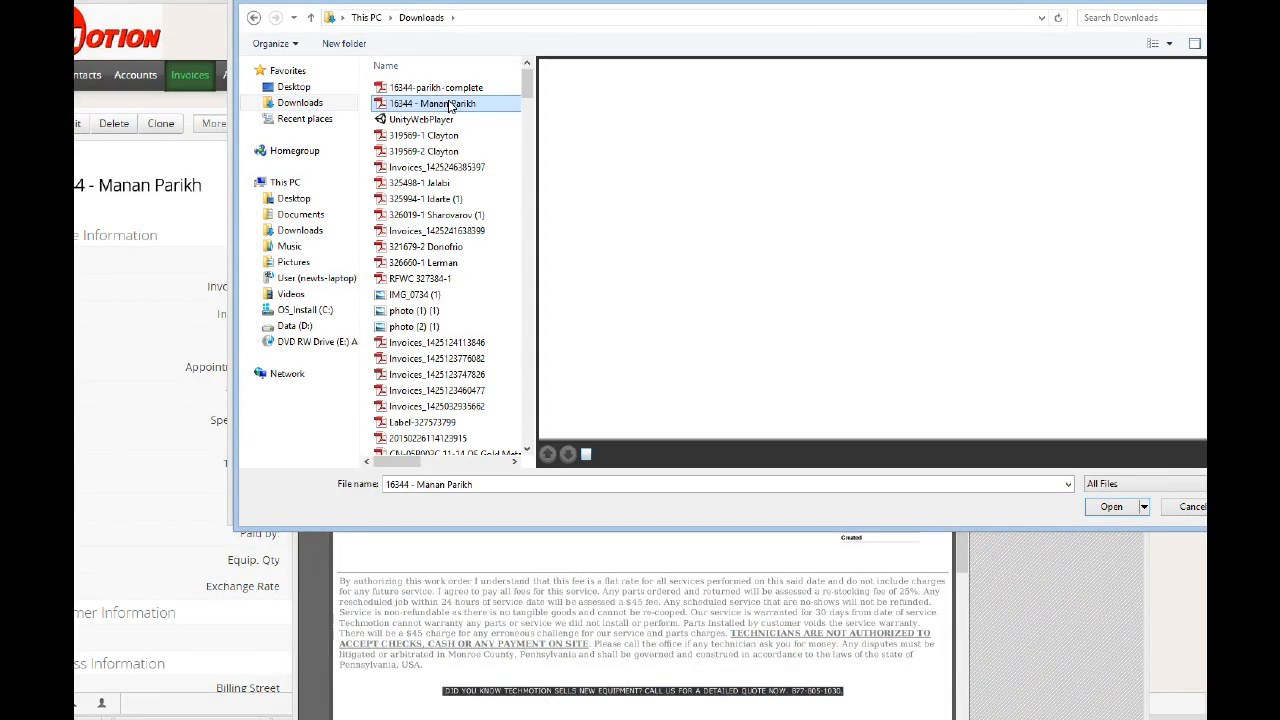
{"action": "left_click", "coordinate": [448, 89]}
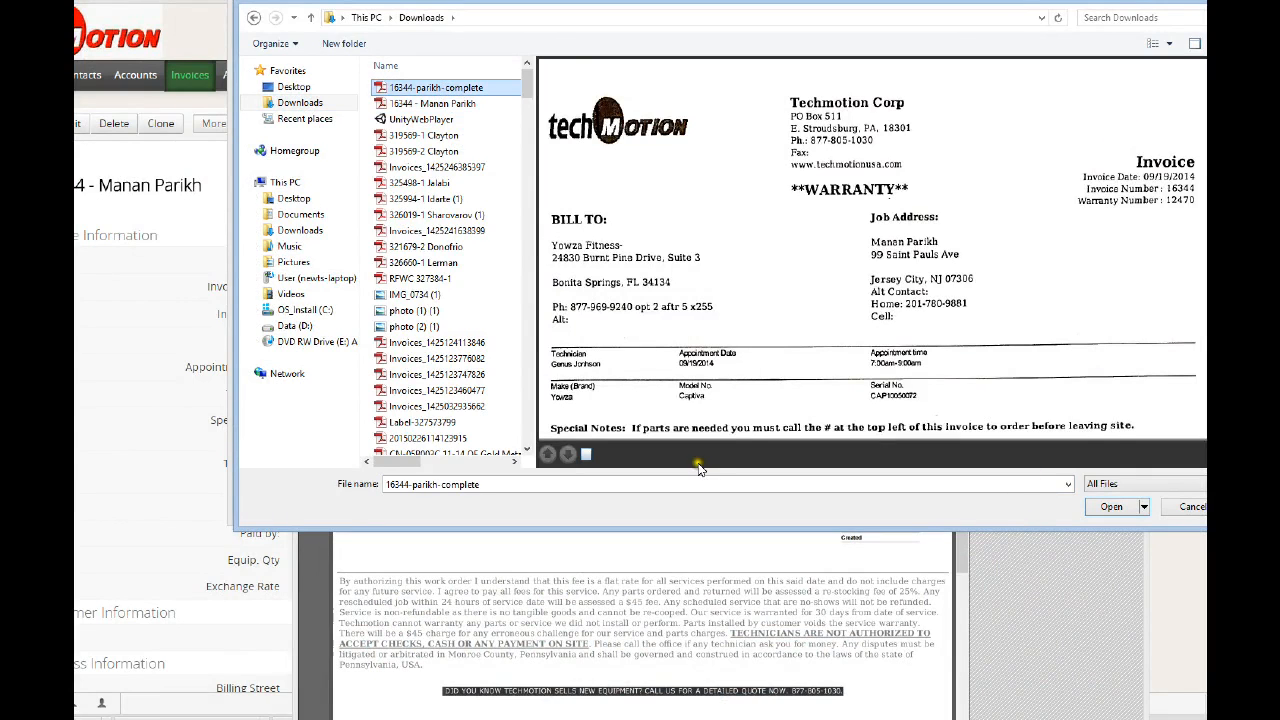
{"action": "left_click", "coordinate": [1109, 505]}
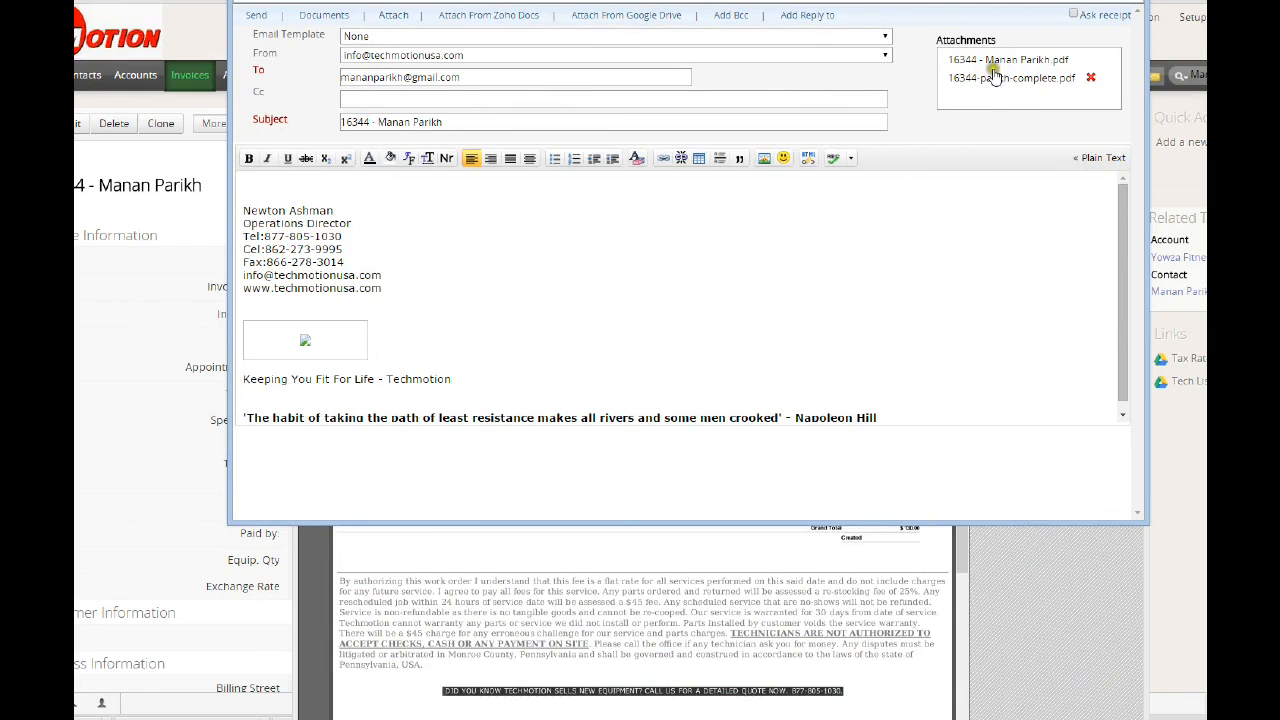
Step: Apply the "Bill Warranty Co. / Third Party" email template and delete the stray "I" before the contact name placeholder
{"action": "left_click", "coordinate": [887, 37]}
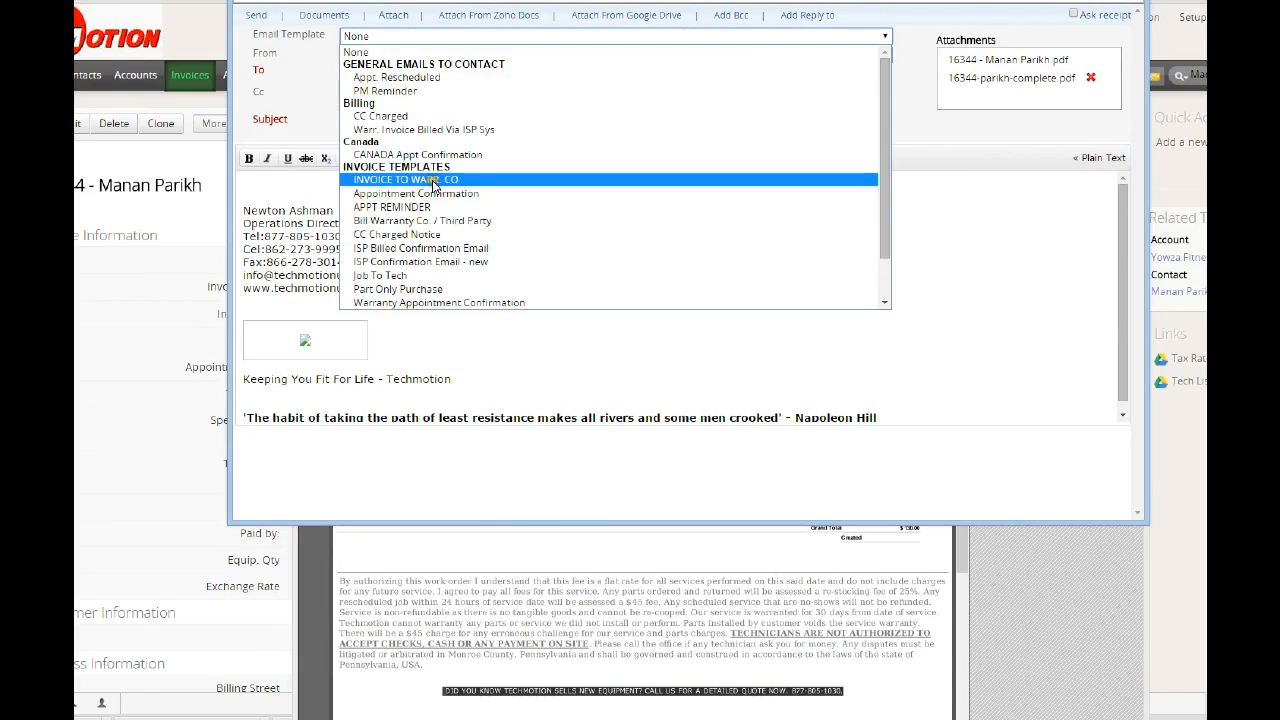
{"action": "left_click", "coordinate": [369, 221]}
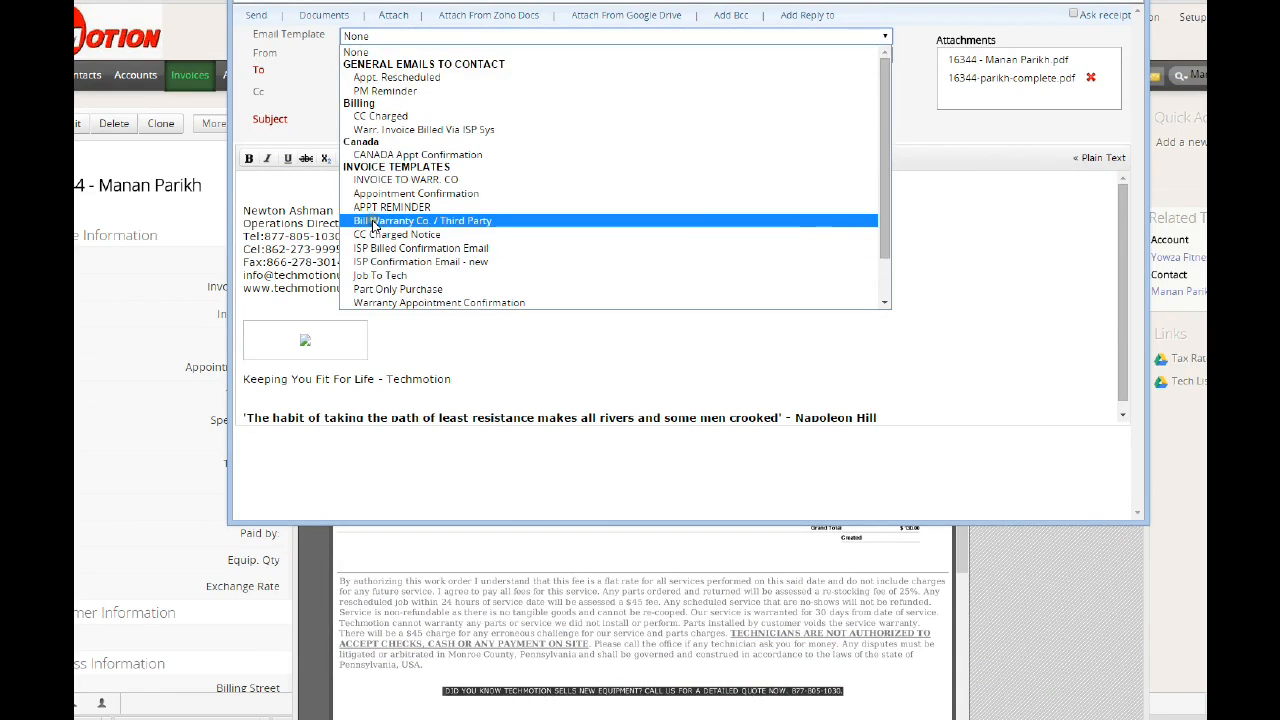
{"action": "left_click", "coordinate": [373, 221]}
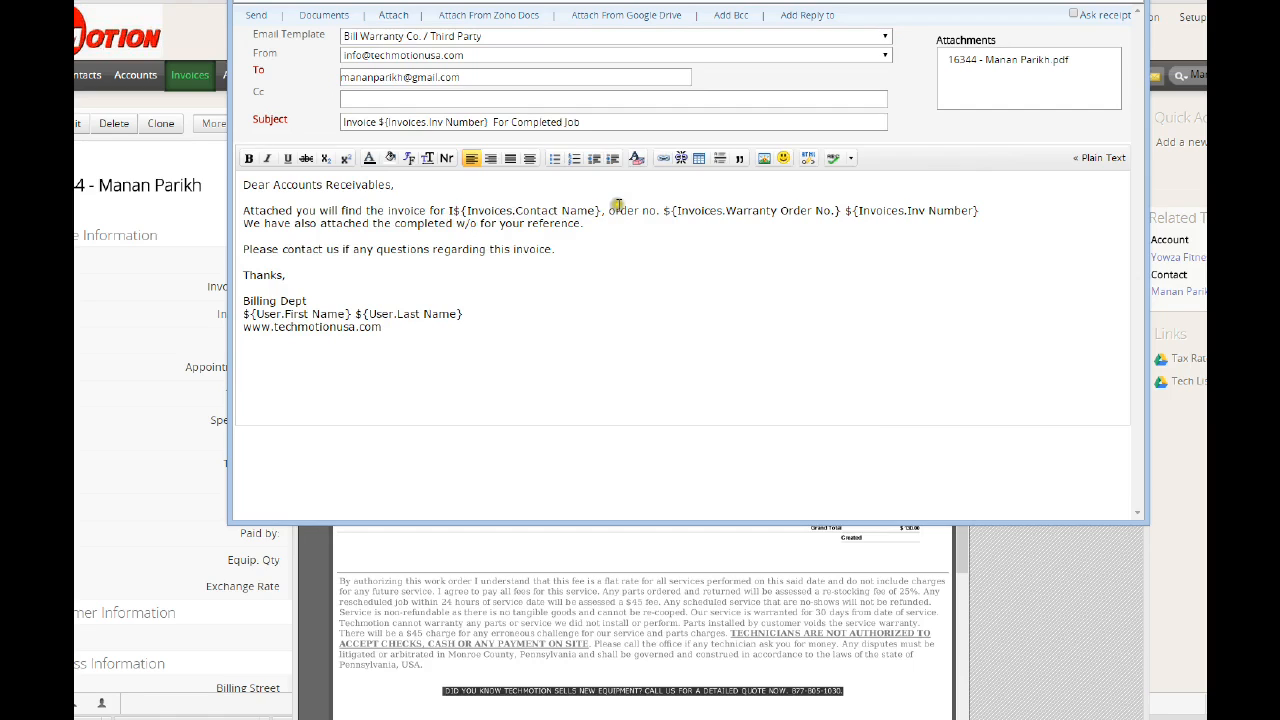
{"action": "left_click", "coordinate": [452, 211]}
{"action": "key", "text": "BackSpace"}
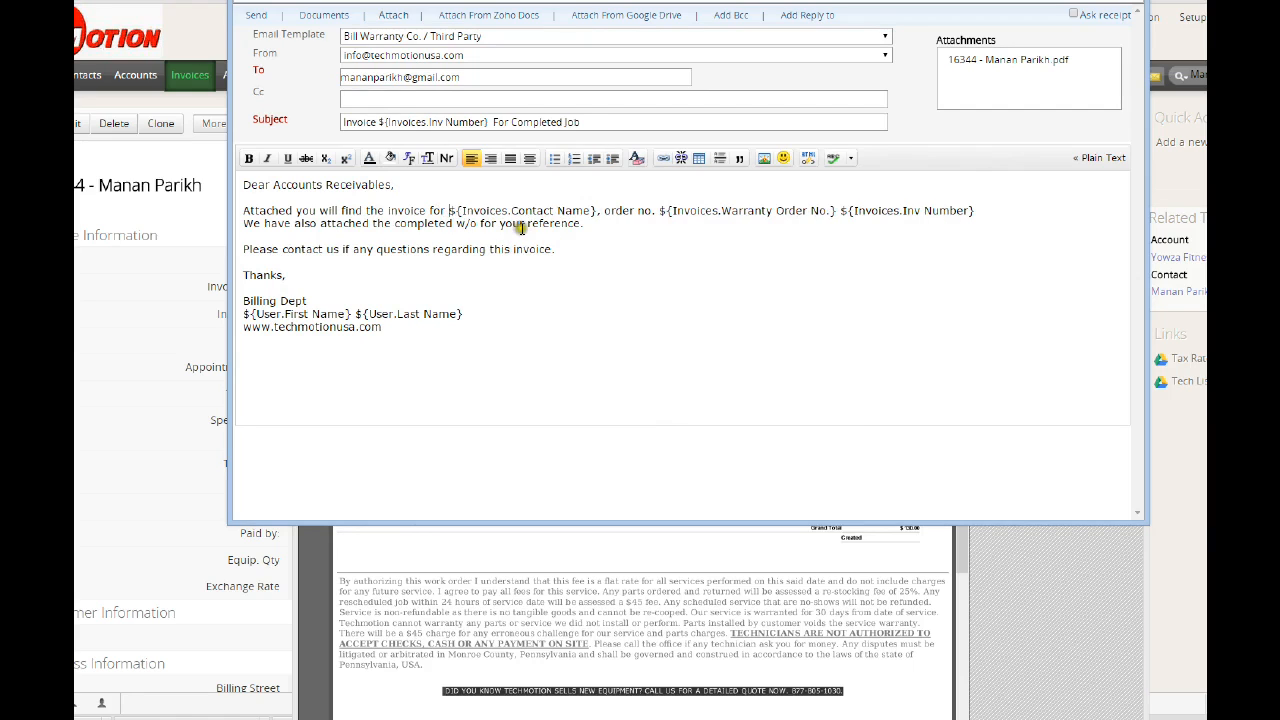
Step: Review the contact name, warranty order number and invoice number placeholders in the email body
{"action": "left_click_drag", "start_coordinate": [506, 211], "coordinate": [569, 203]}
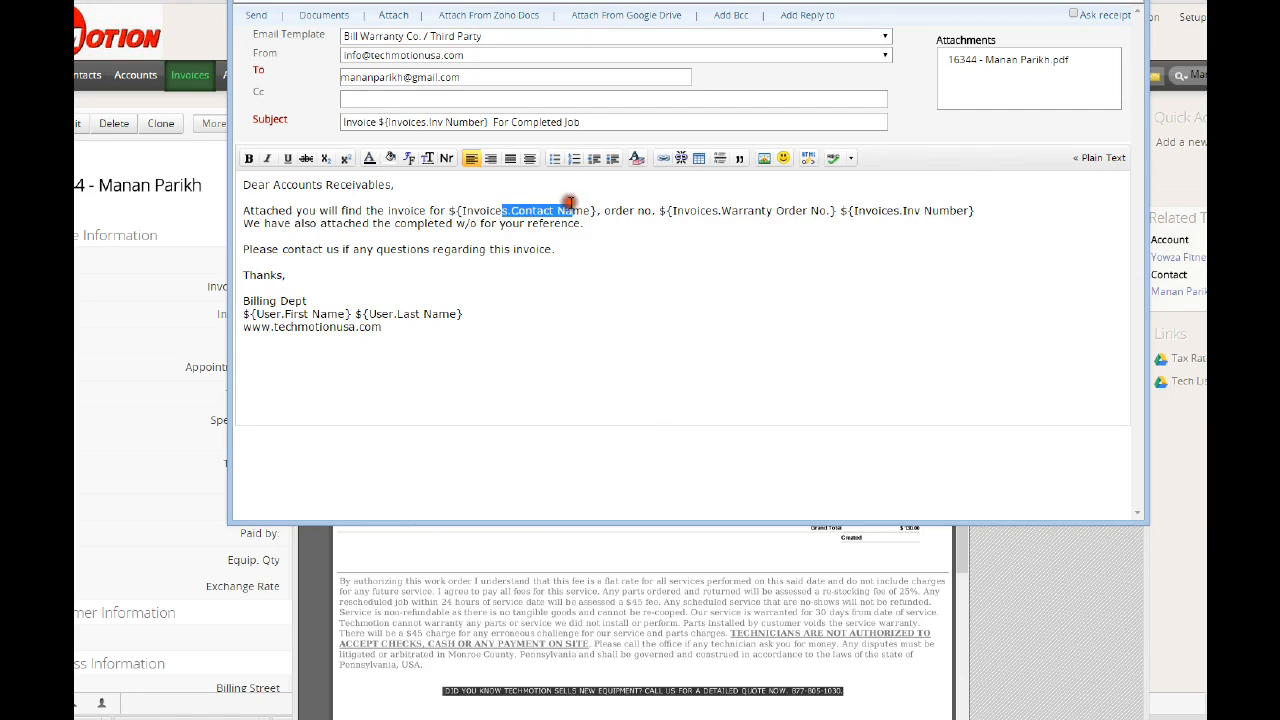
{"action": "left_click", "coordinate": [718, 210]}
{"action": "left_click_drag", "start_coordinate": [718, 210], "coordinate": [805, 212]}
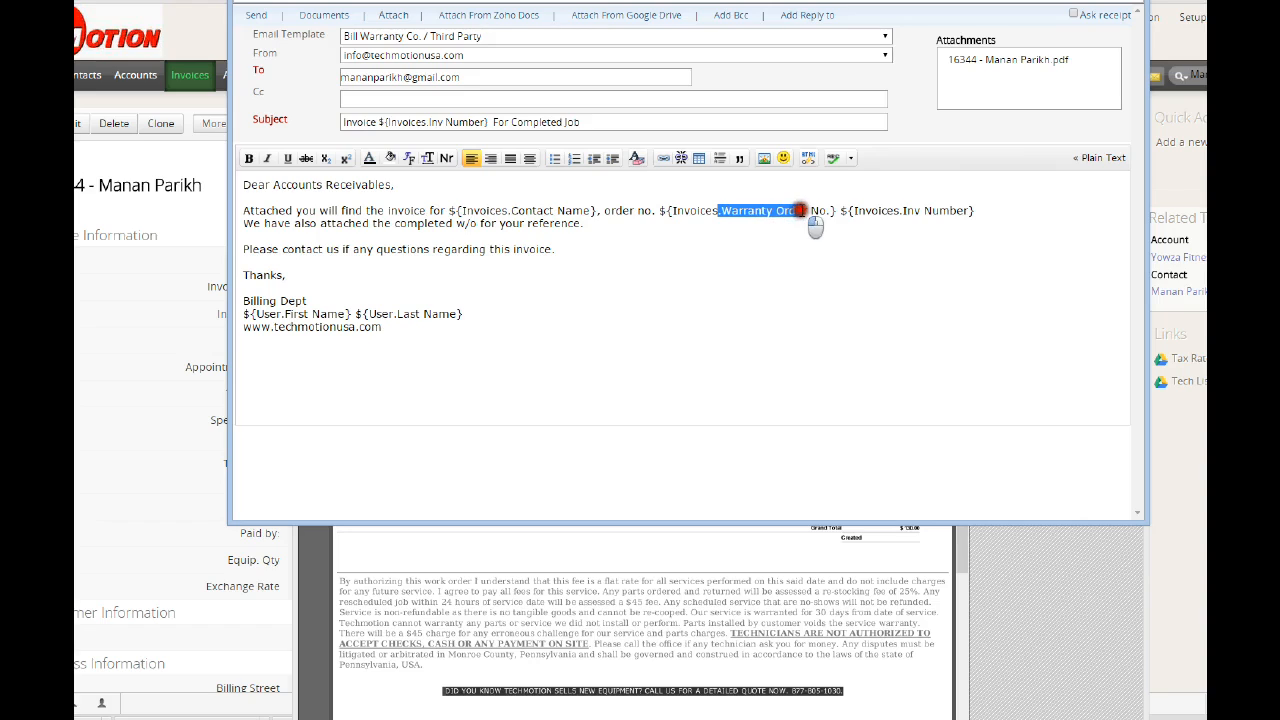
{"action": "left_click", "coordinate": [942, 210]}
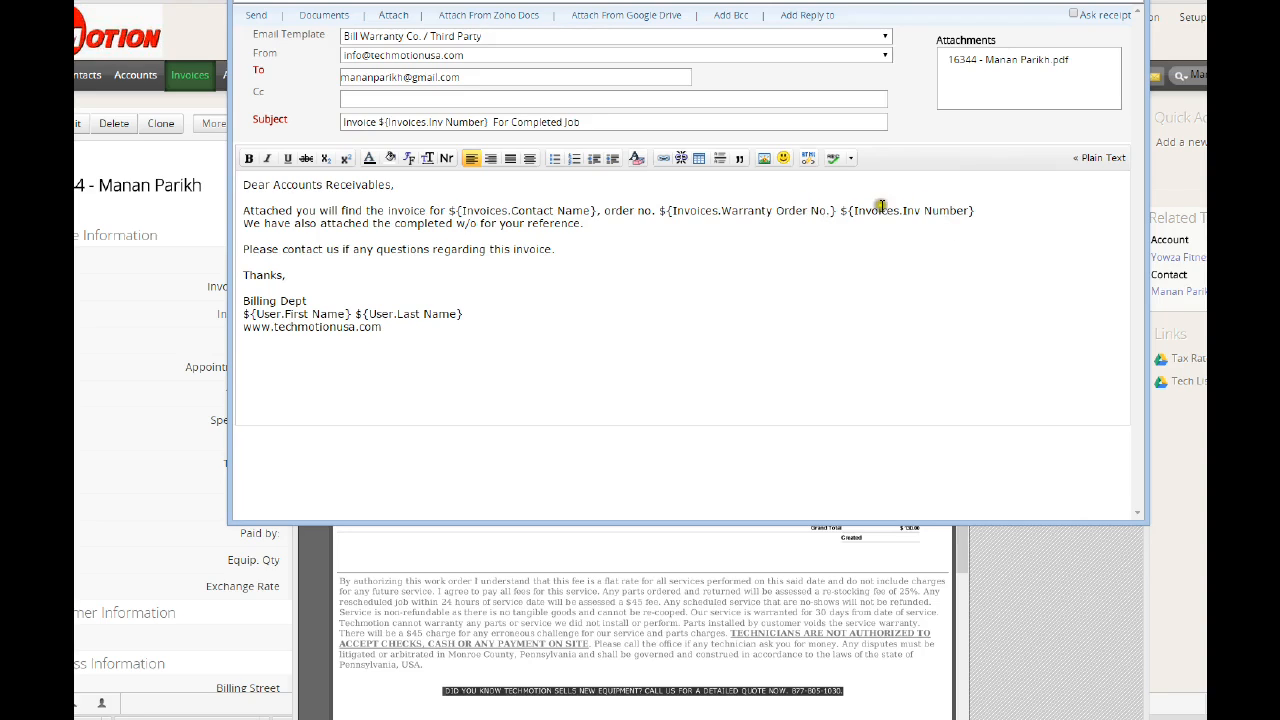
{"action": "left_click_drag", "start_coordinate": [942, 210], "coordinate": [878, 210]}
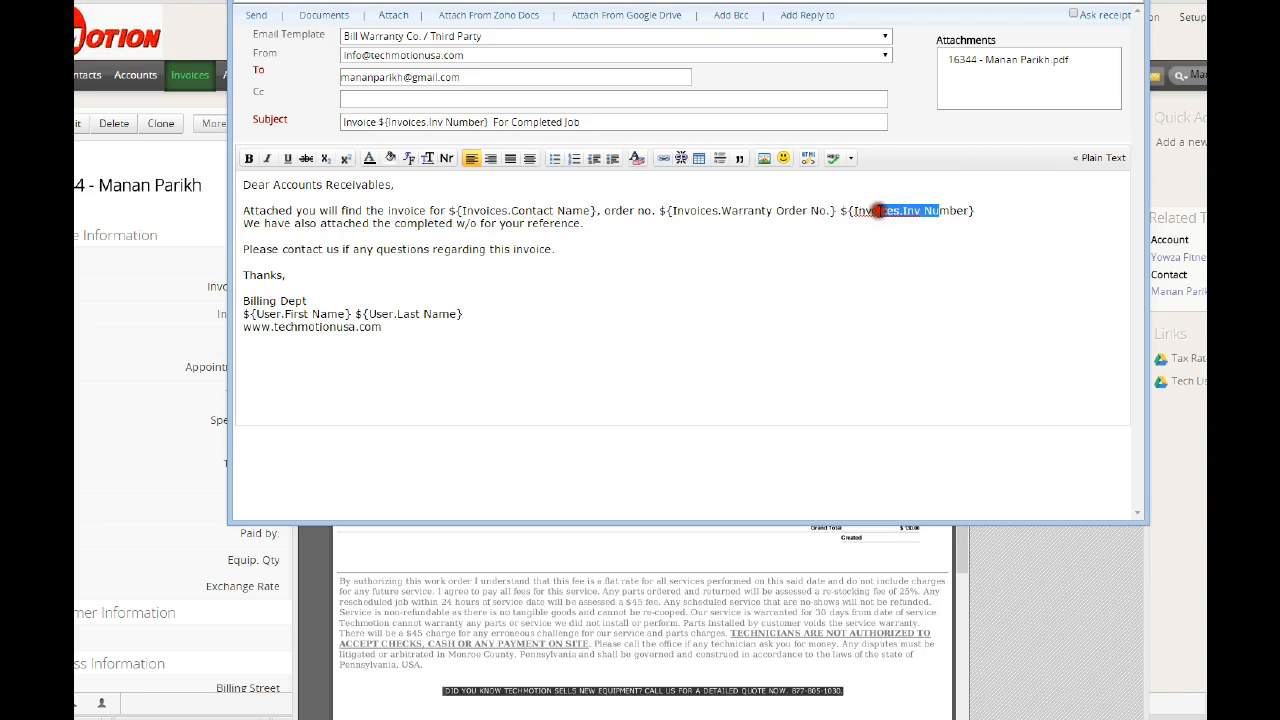
{"action": "left_click", "coordinate": [720, 212]}
{"action": "left_click", "coordinate": [906, 211]}
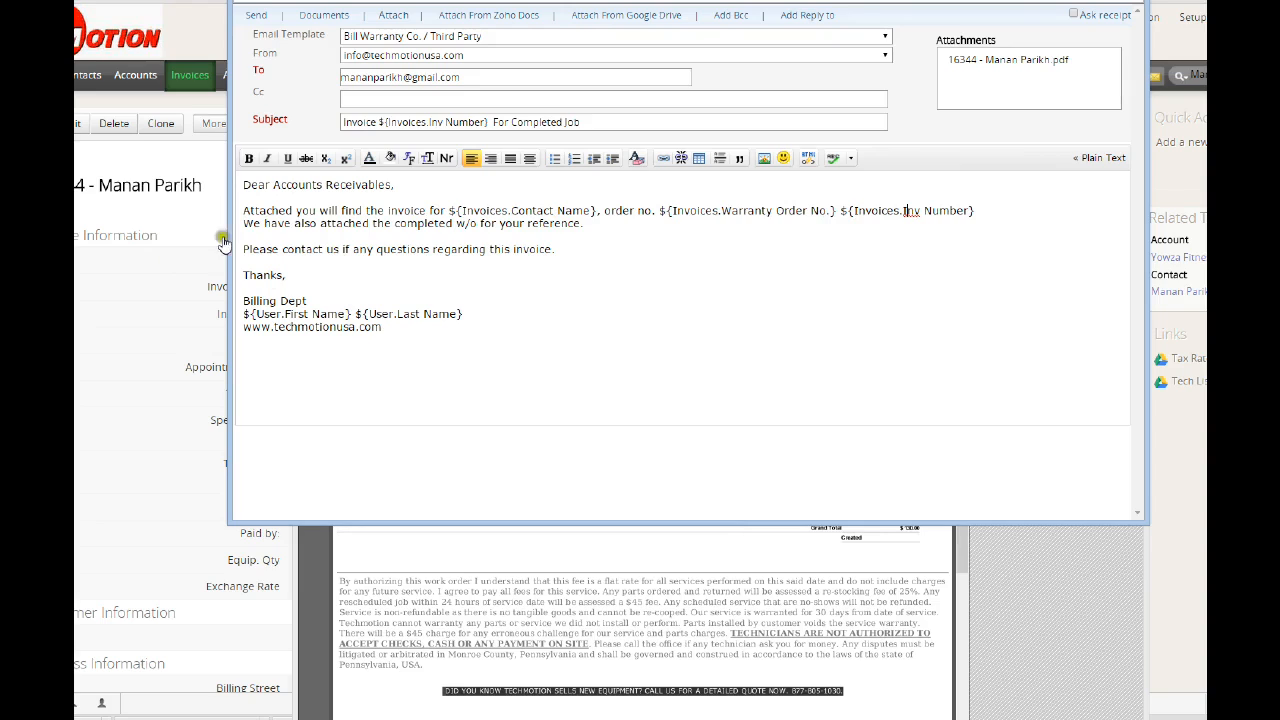
Step: Review the recipient address in the To field, glance at the mailbox Outbox, and return to the message
{"action": "left_click_drag", "start_coordinate": [452, 84], "coordinate": [343, 88]}
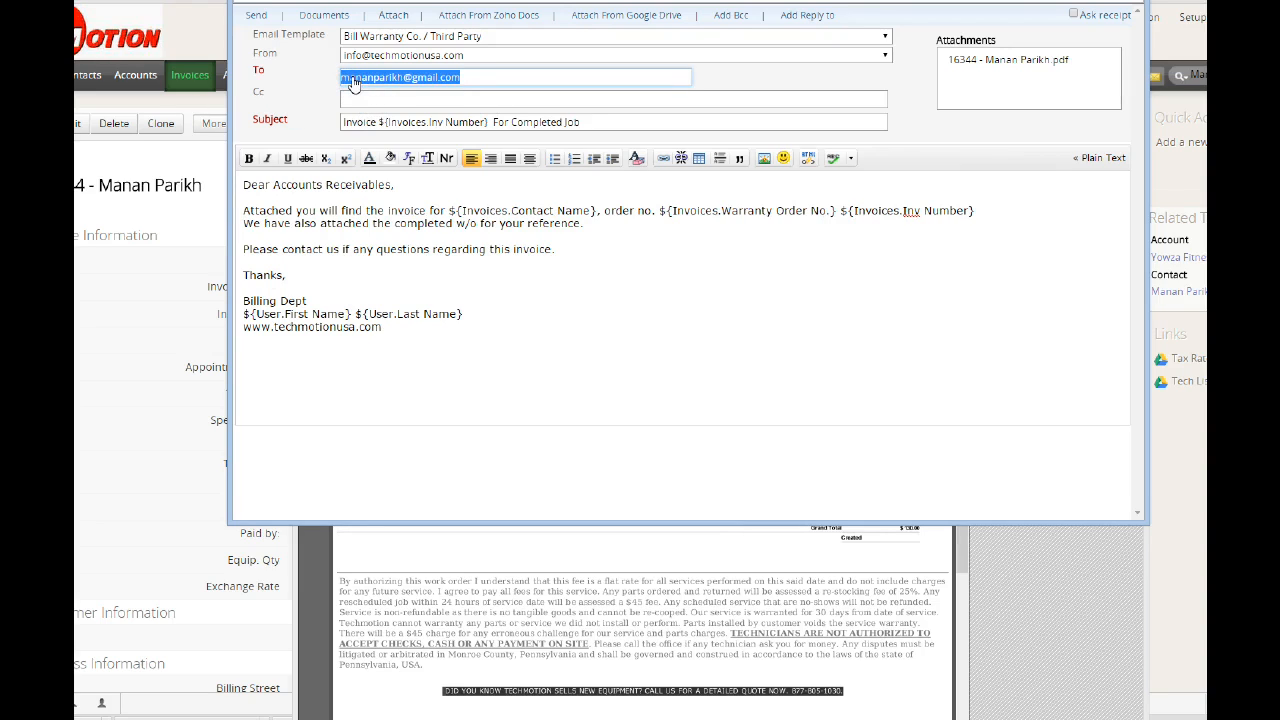
{"action": "left_click", "coordinate": [469, 79]}
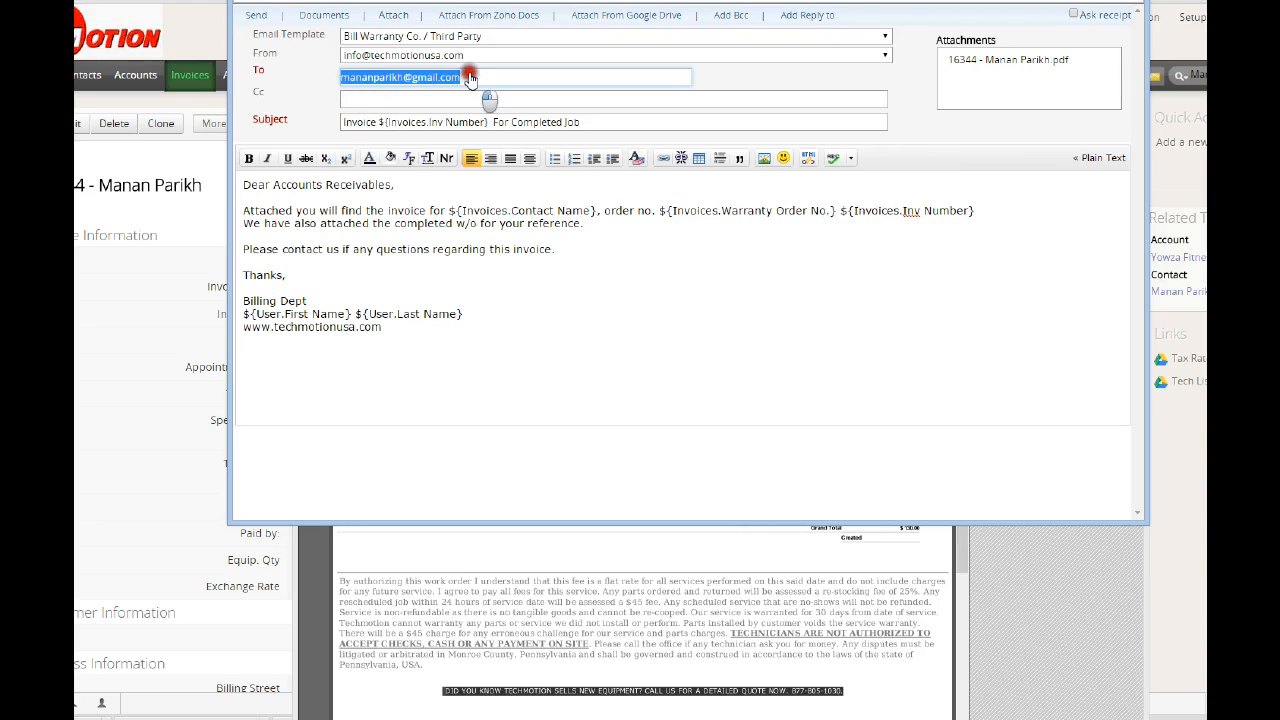
{"action": "left_click_drag", "start_coordinate": [469, 79], "coordinate": [333, 88]}
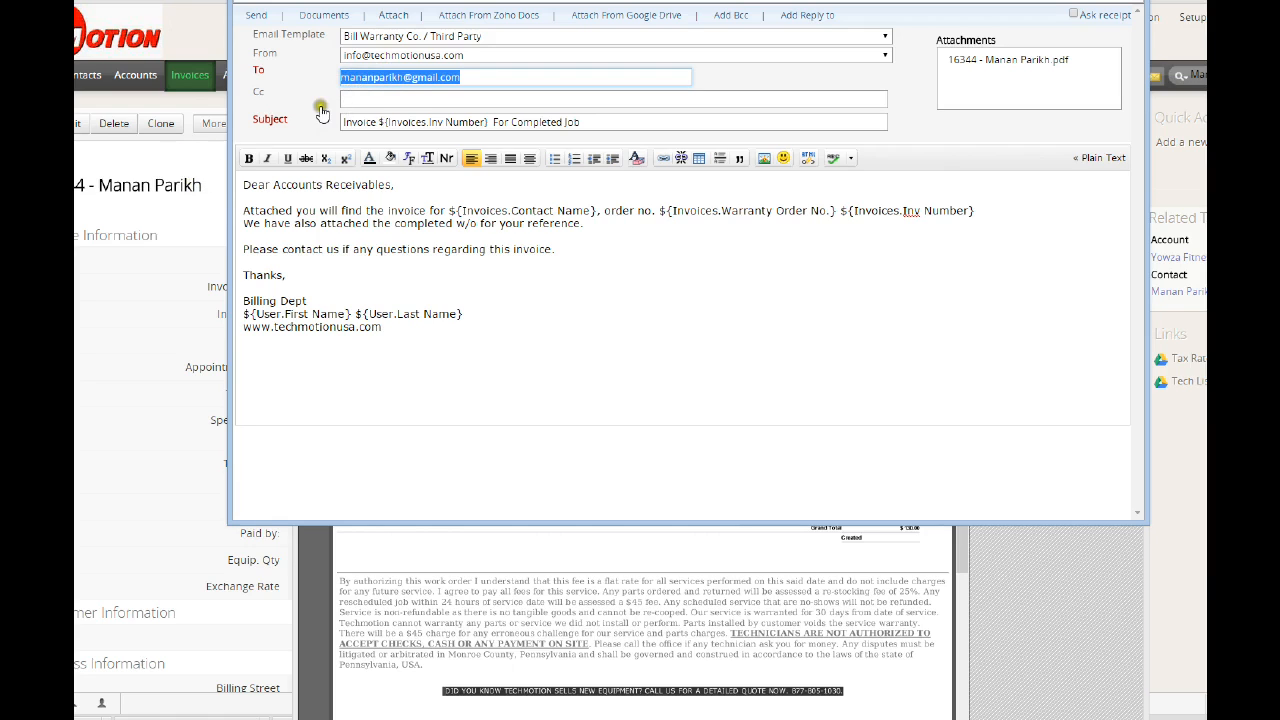
{"action": "left_click", "coordinate": [175, 160]}
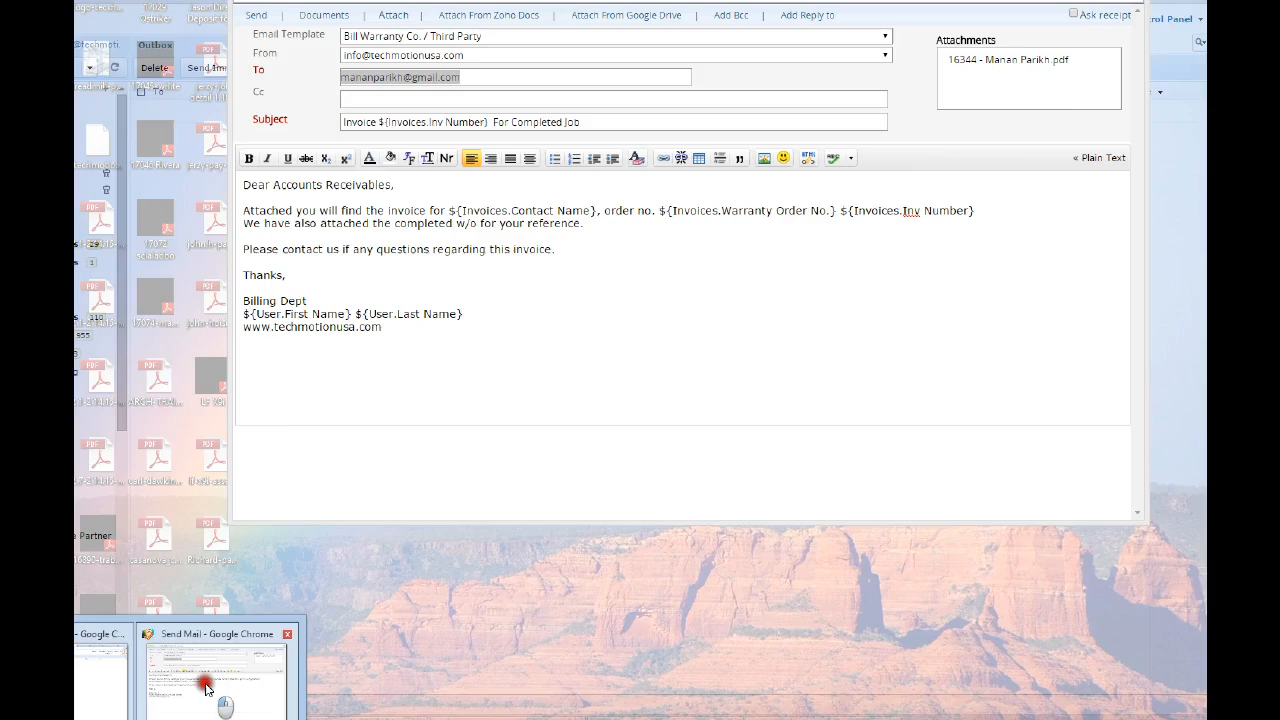
{"action": "left_click", "coordinate": [205, 688]}
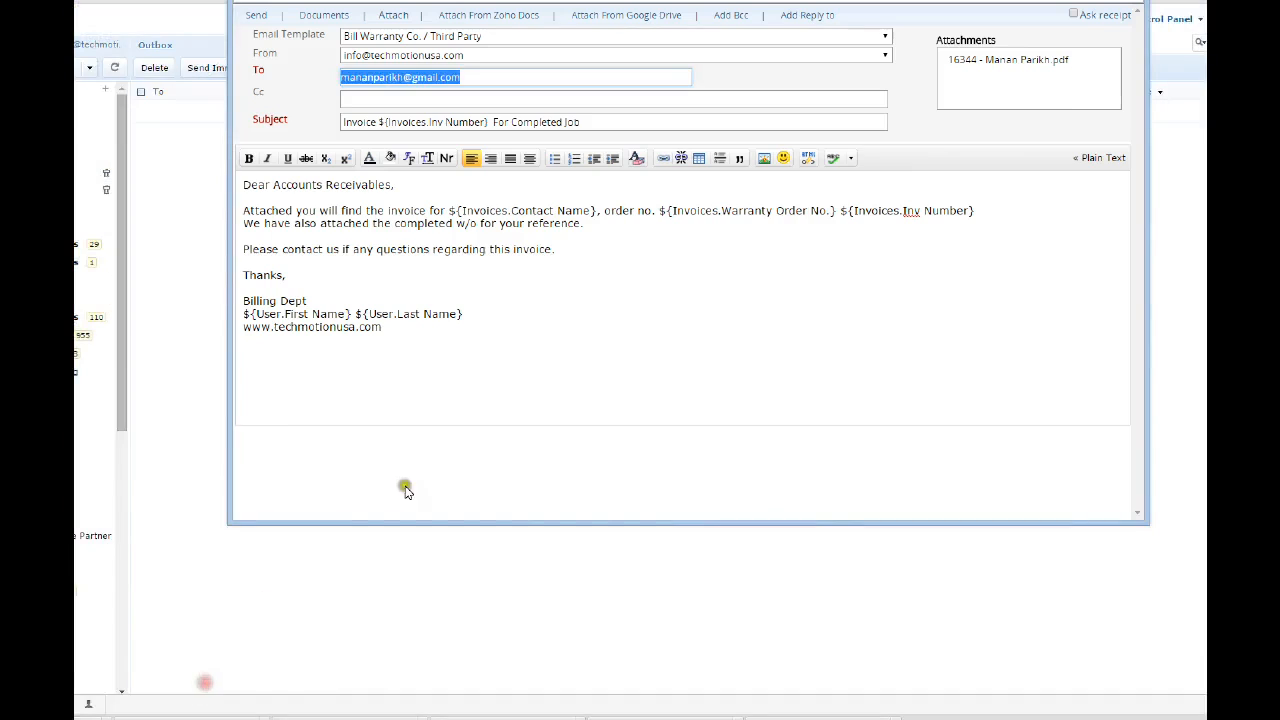
{"action": "left_click", "coordinate": [480, 76]}
{"action": "double_click", "coordinate": [453, 78]}
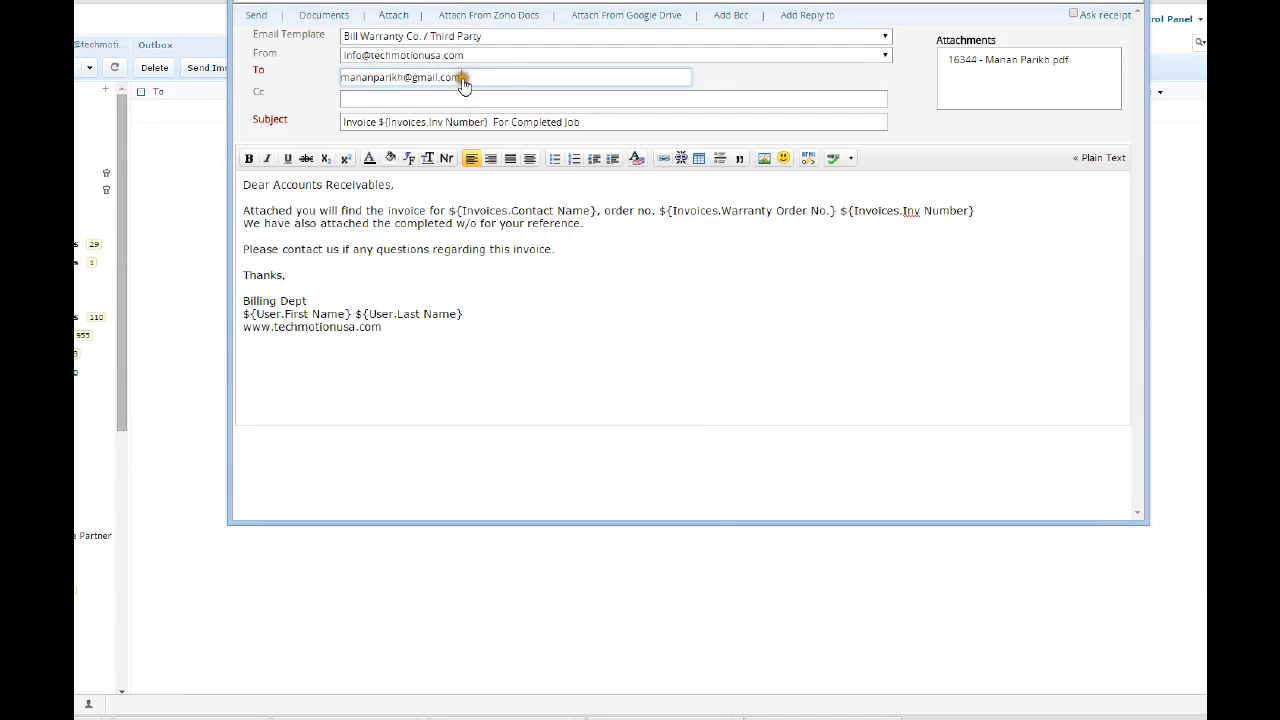
{"action": "left_click_drag", "start_coordinate": [455, 80], "coordinate": [325, 92]}
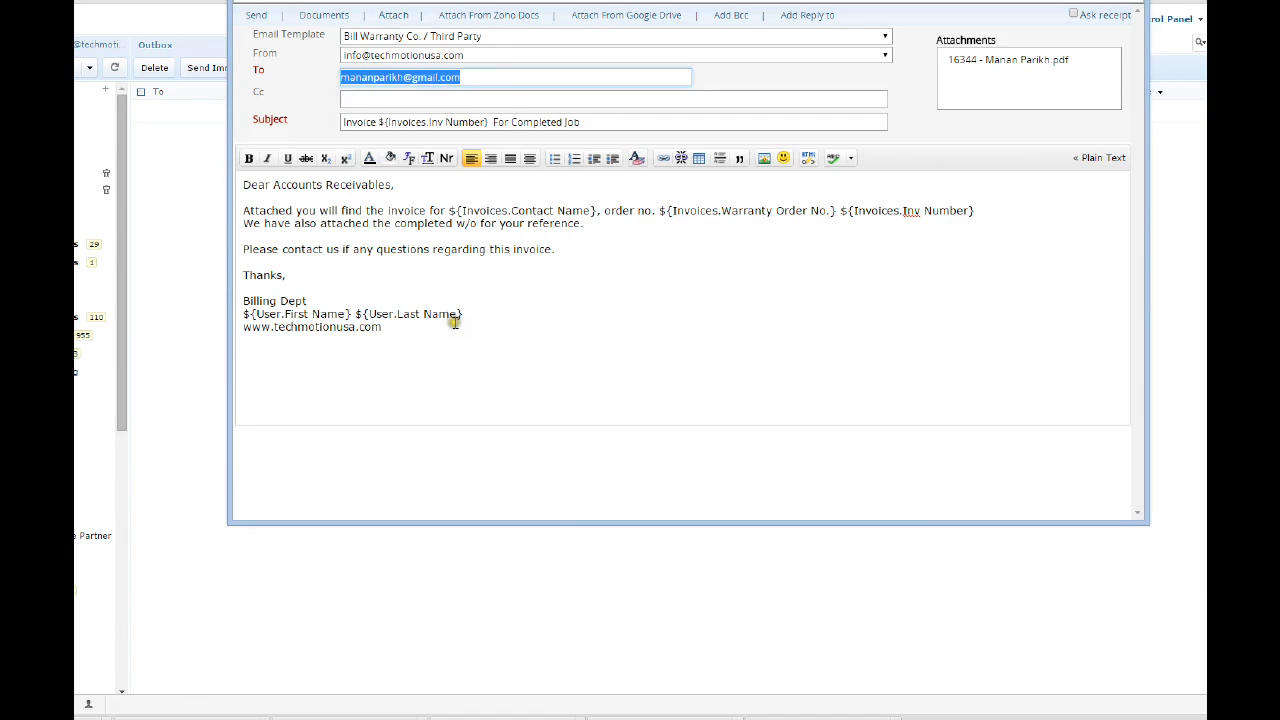
Step: Dismiss the mail window and bring the customer's contact record in front of the invoice PDF
{"action": "left_click", "coordinate": [403, 348]}
{"action": "left_click", "coordinate": [1126, 1]}
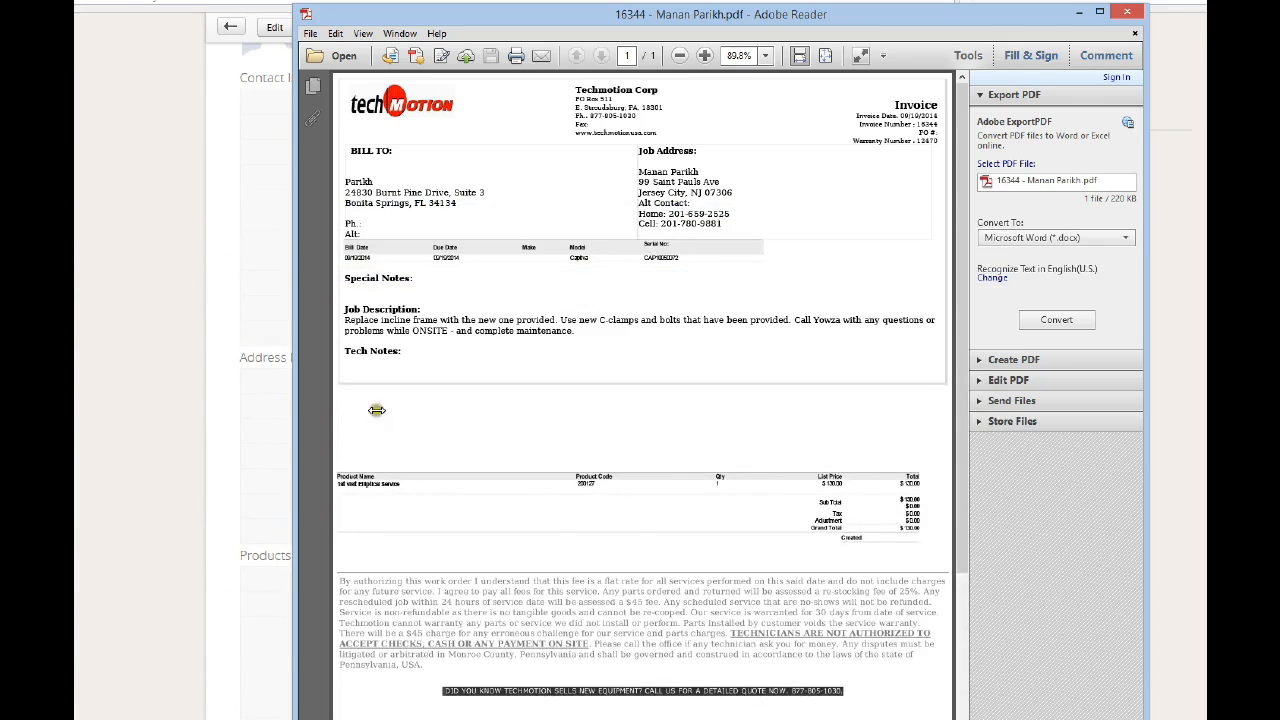
{"action": "left_click", "coordinate": [140, 314]}
{"action": "left_click", "coordinate": [1101, 96]}
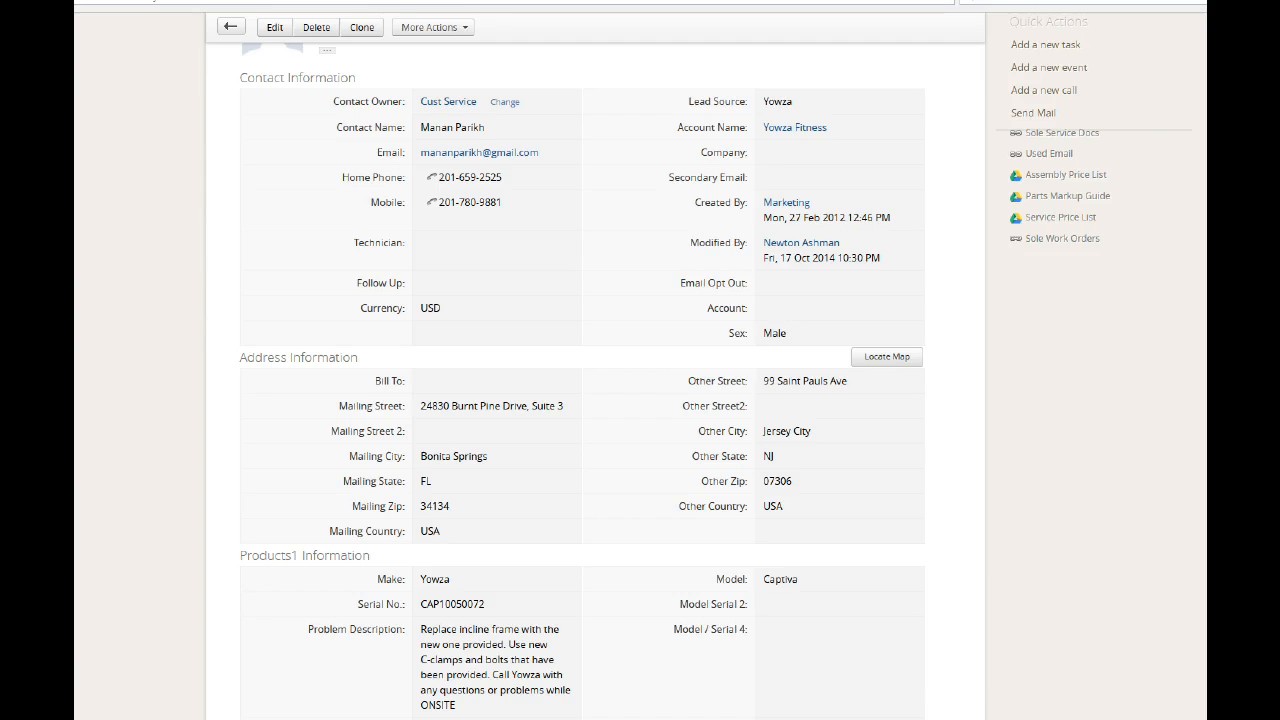
Step: Examine the contact record's contact, address and product information
{"action": "scroll", "coordinate": [582, 380], "scroll_direction": "down", "scroll_amount": 6}
{"action": "scroll", "coordinate": [582, 380], "scroll_direction": "up", "scroll_amount": 5}
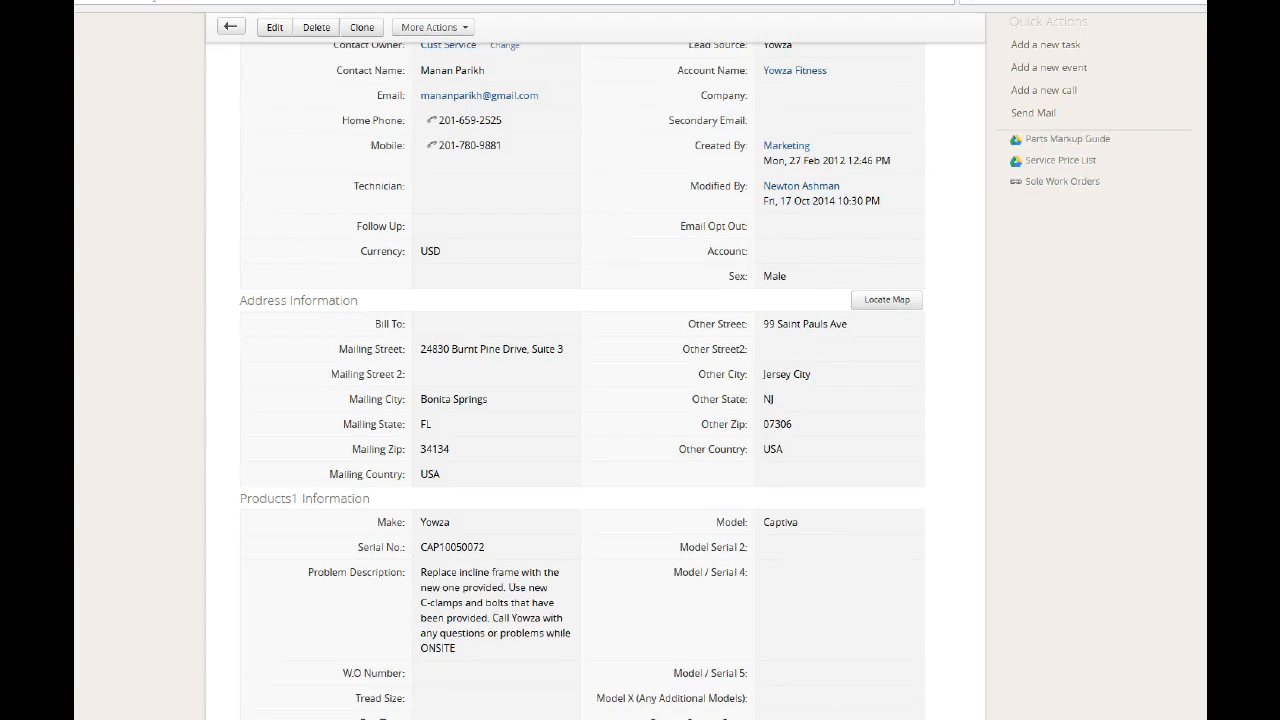
{"action": "scroll", "coordinate": [582, 380], "scroll_direction": "up", "scroll_amount": 2}
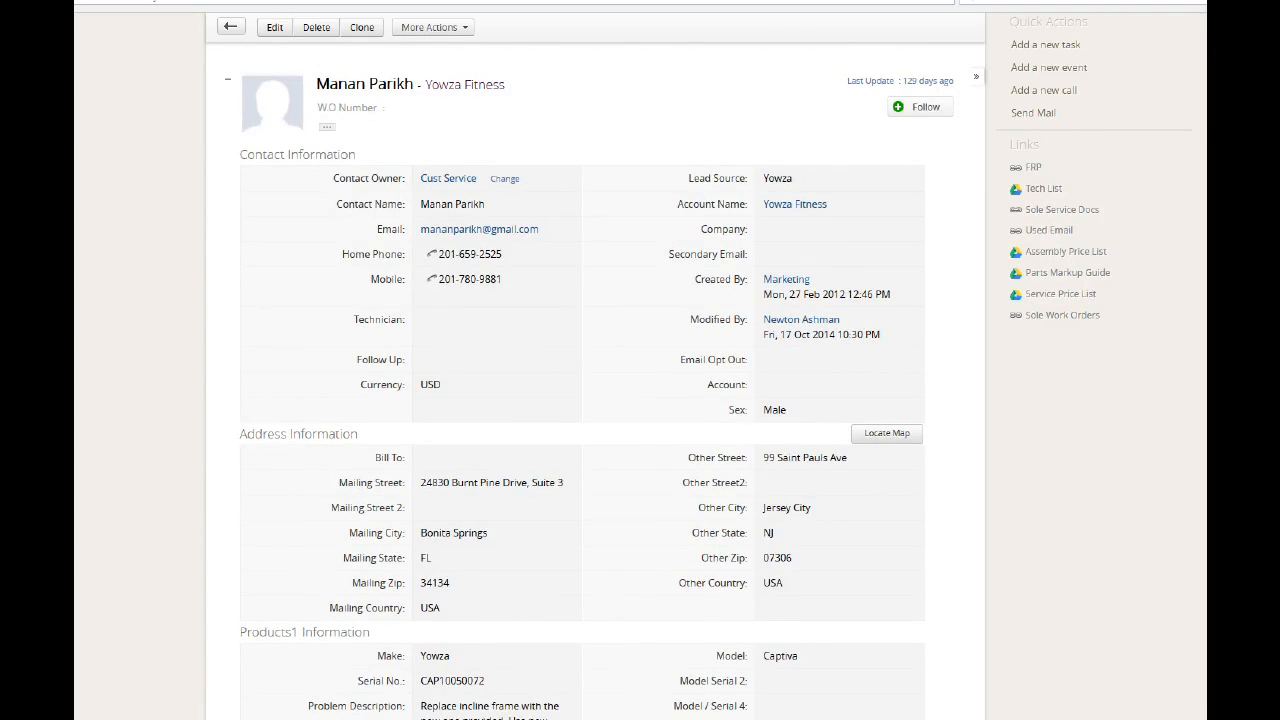
{"action": "scroll", "coordinate": [580, 380], "scroll_direction": "down", "scroll_amount": 3}
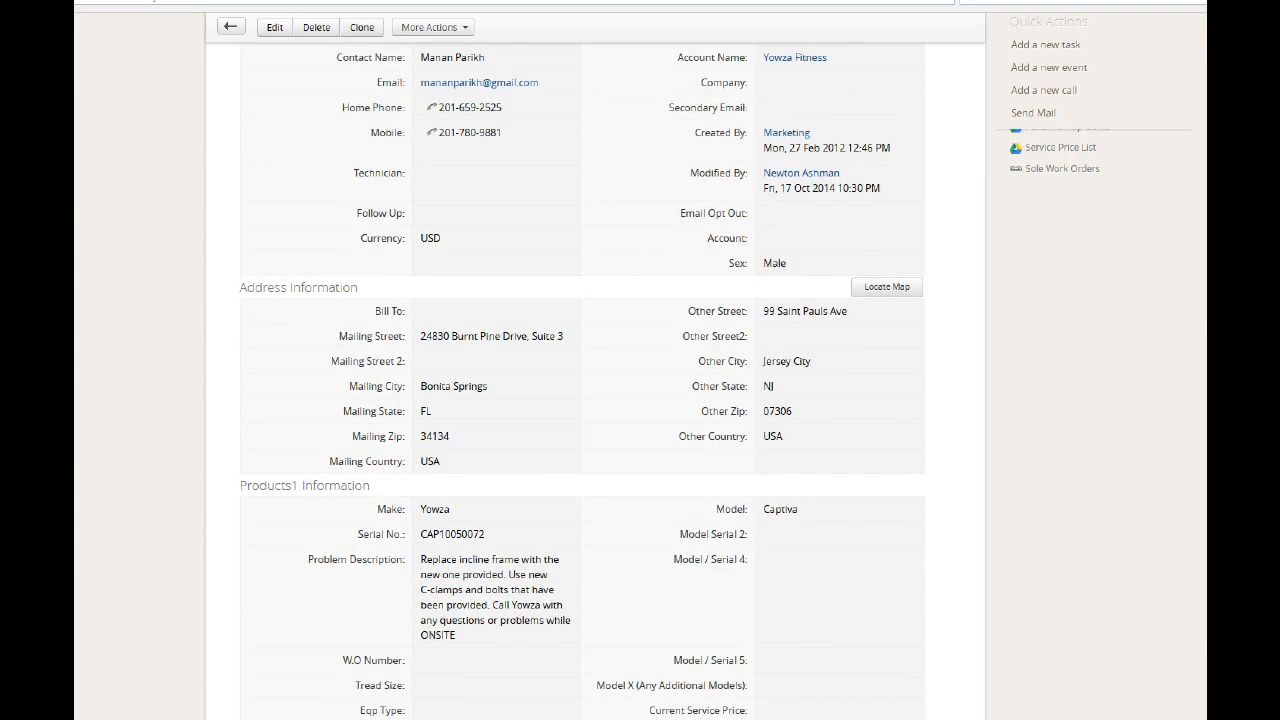
{"action": "scroll", "coordinate": [580, 380], "scroll_direction": "down", "scroll_amount": 1}
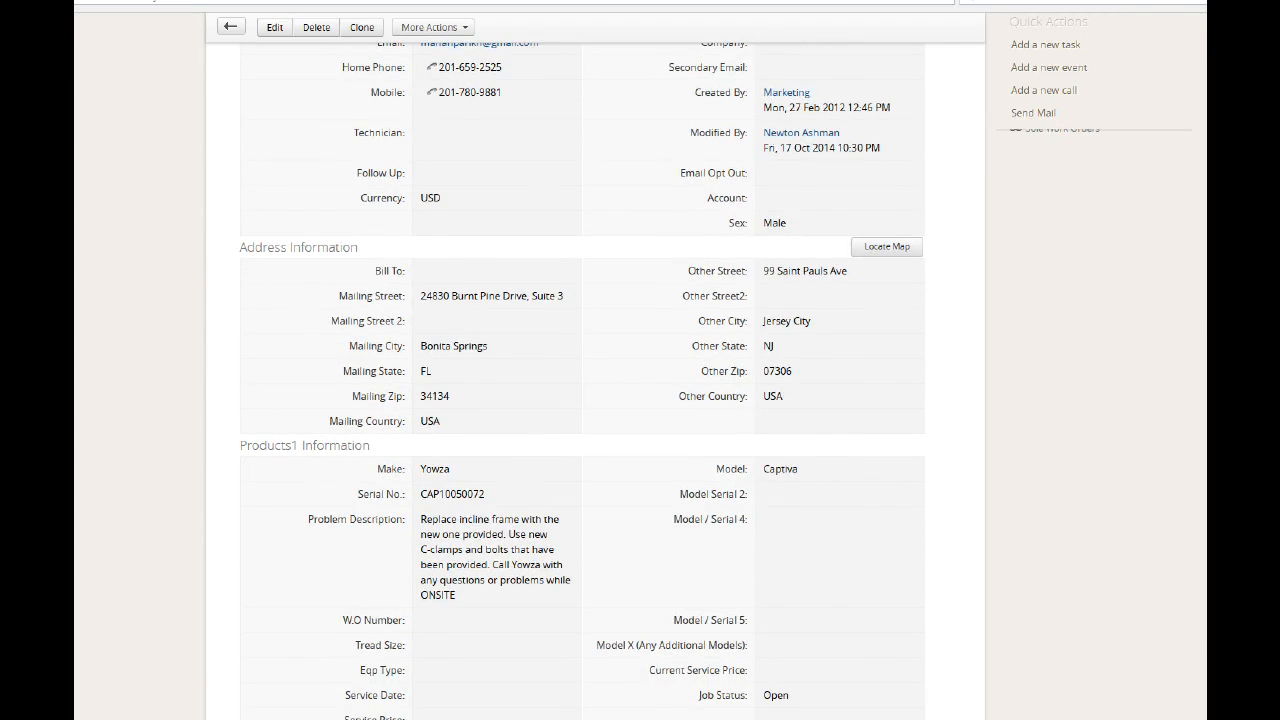
{"action": "scroll", "coordinate": [580, 380], "scroll_direction": "down", "scroll_amount": 1}
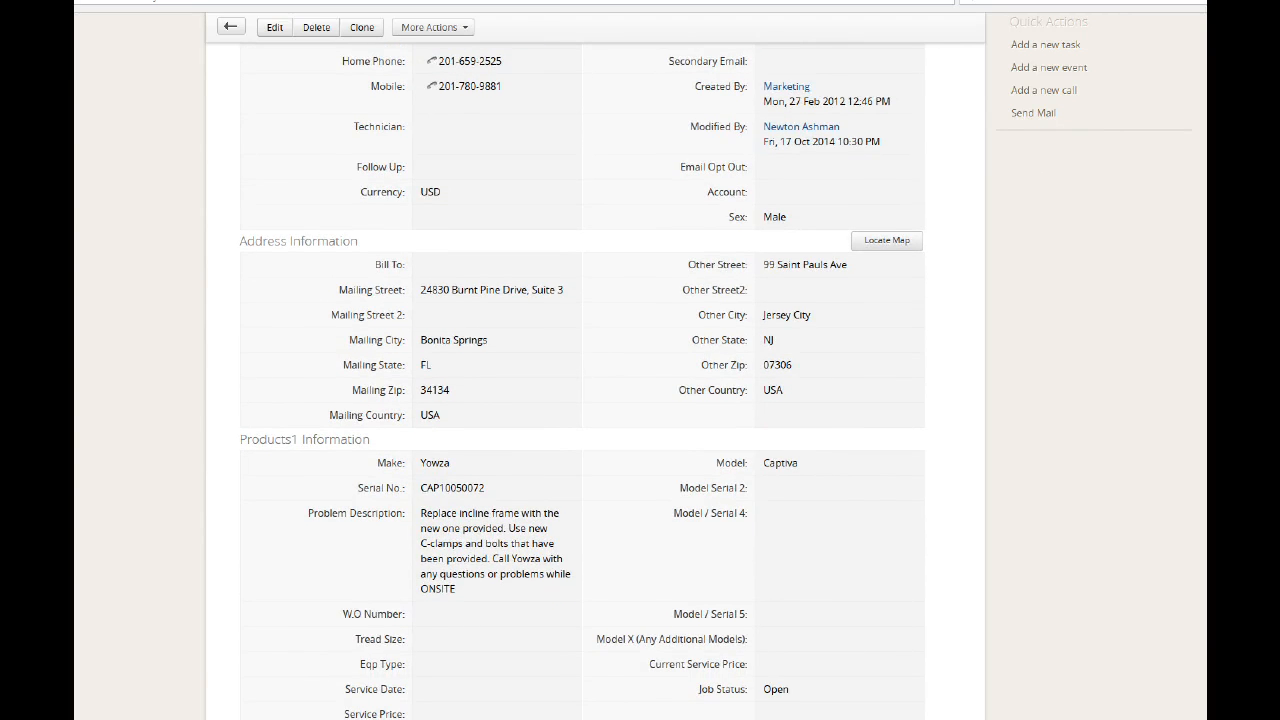
{"action": "scroll", "coordinate": [580, 380], "scroll_direction": "down", "scroll_amount": 2}
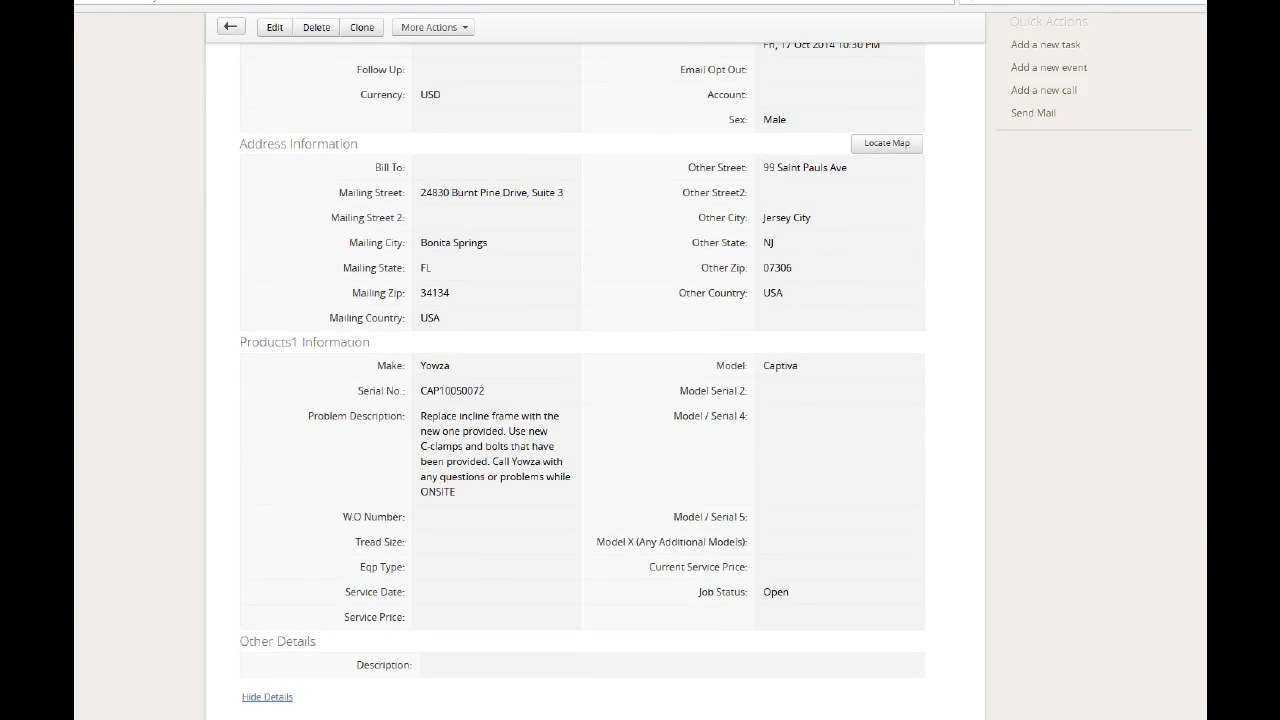